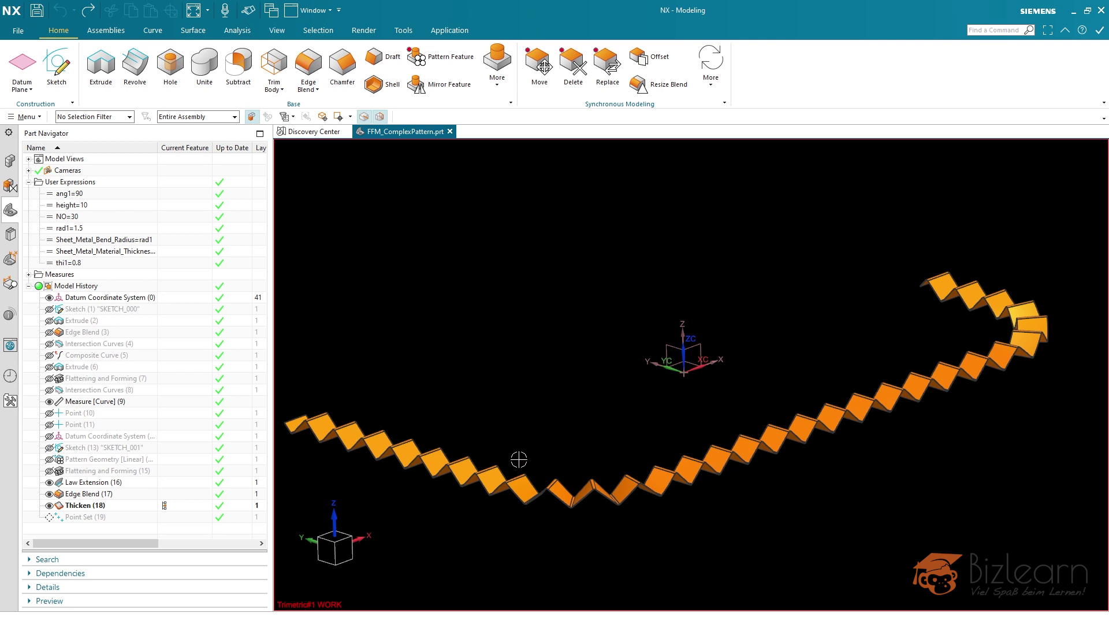
Show Sketch (13) "SKETCH_001" at the start of the zigzag strip
scroll(501, 505, up, 3)
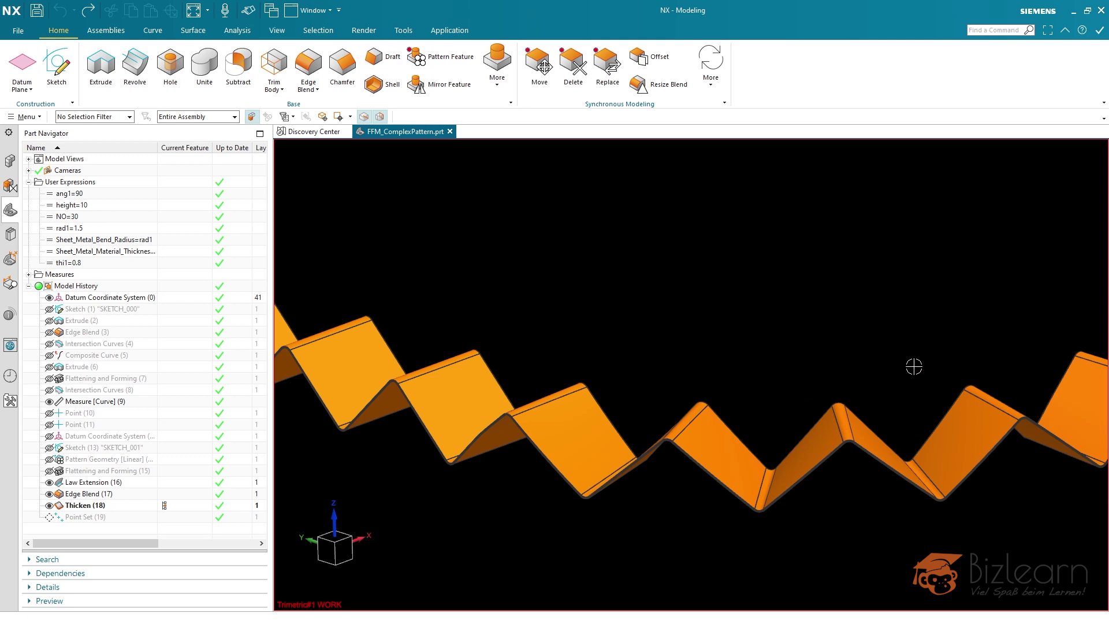
scroll(661, 273, down, 5)
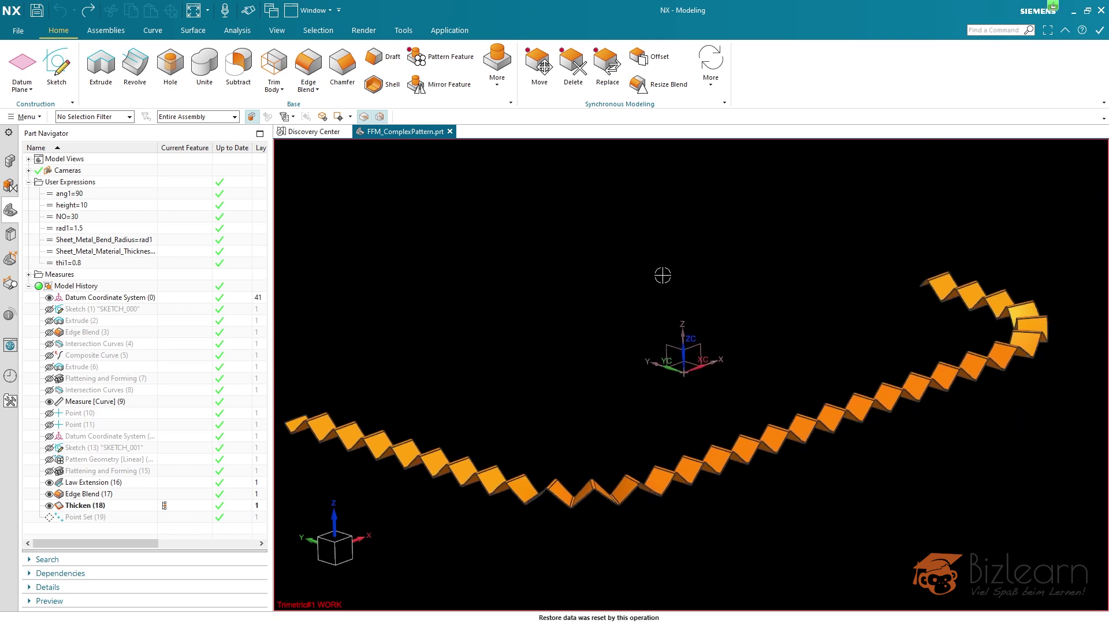
click(74, 217)
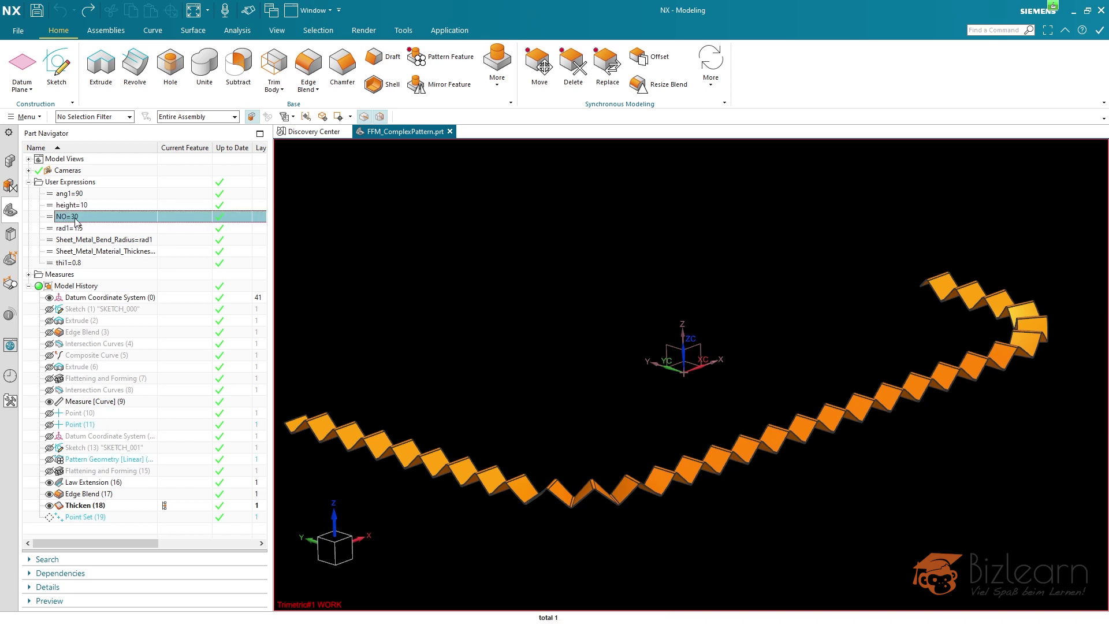
click(49, 449)
click(80, 451)
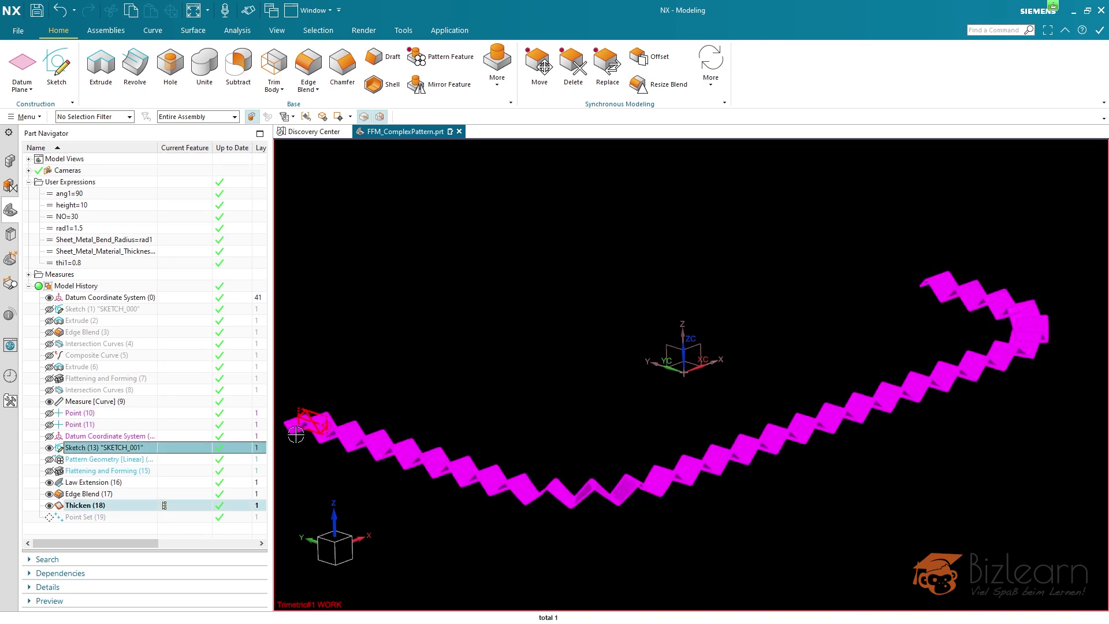
scroll(297, 418, up, 5)
mouse_move(297, 418)
middle_down()
mouse_move(444, 358)
mouse_move(419, 376)
middle_up()
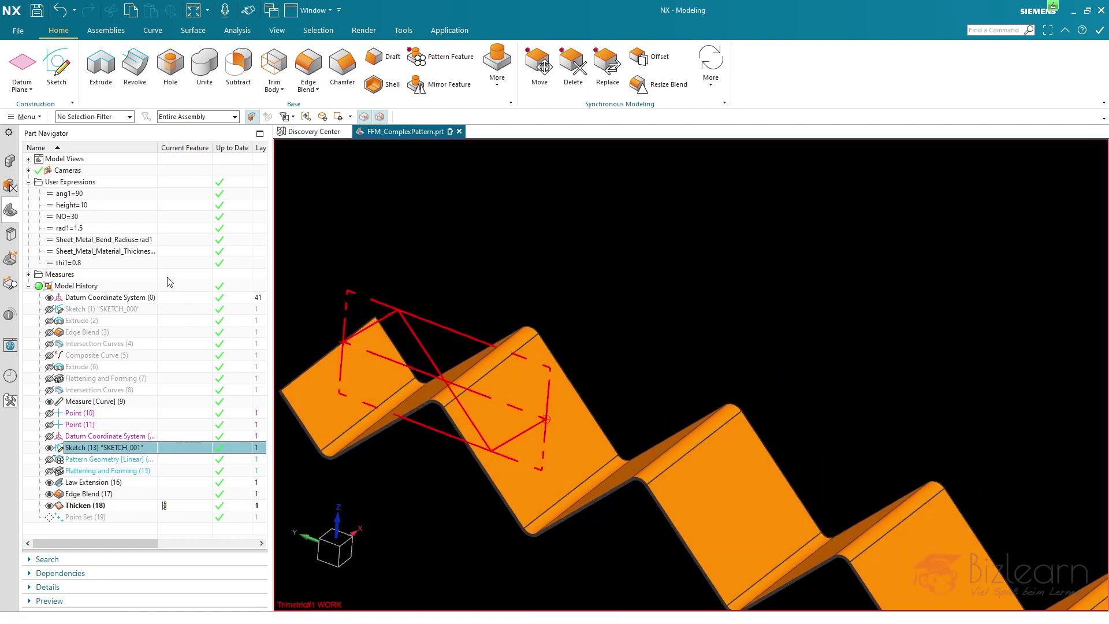
Set the user expression NO to 25 and dismiss the update report
click(92, 217)
click(79, 218)
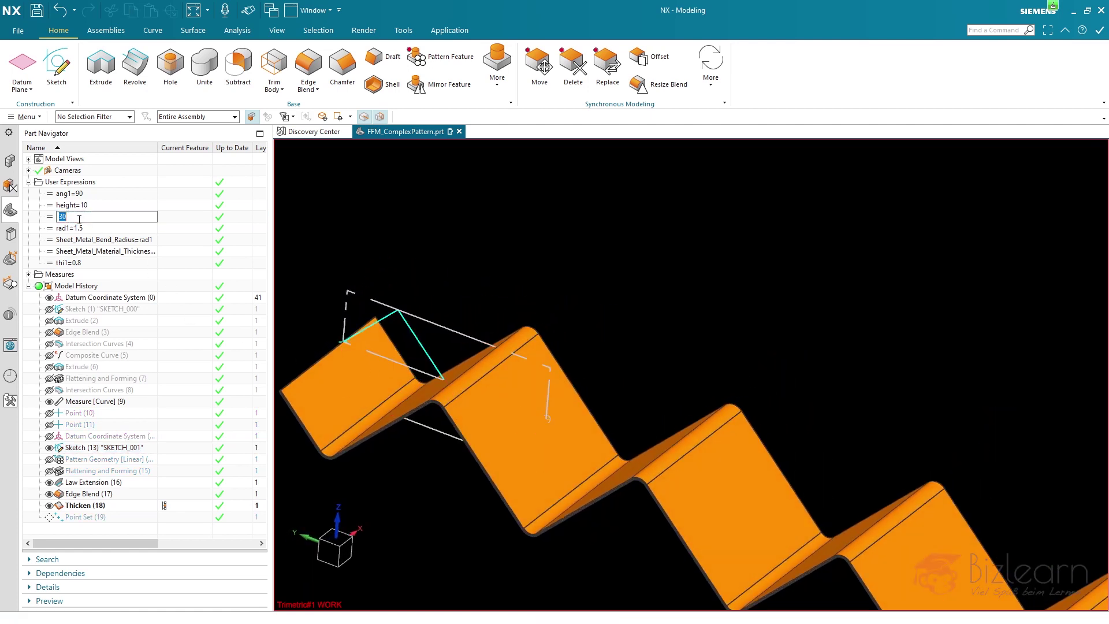
text(30)
key(Return)
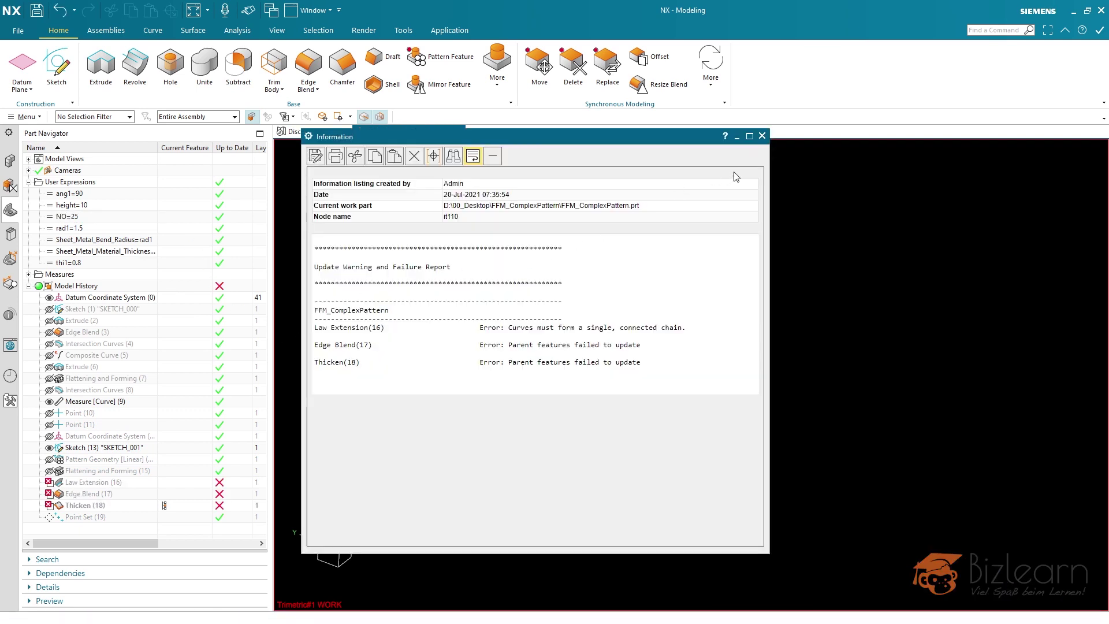
click(762, 136)
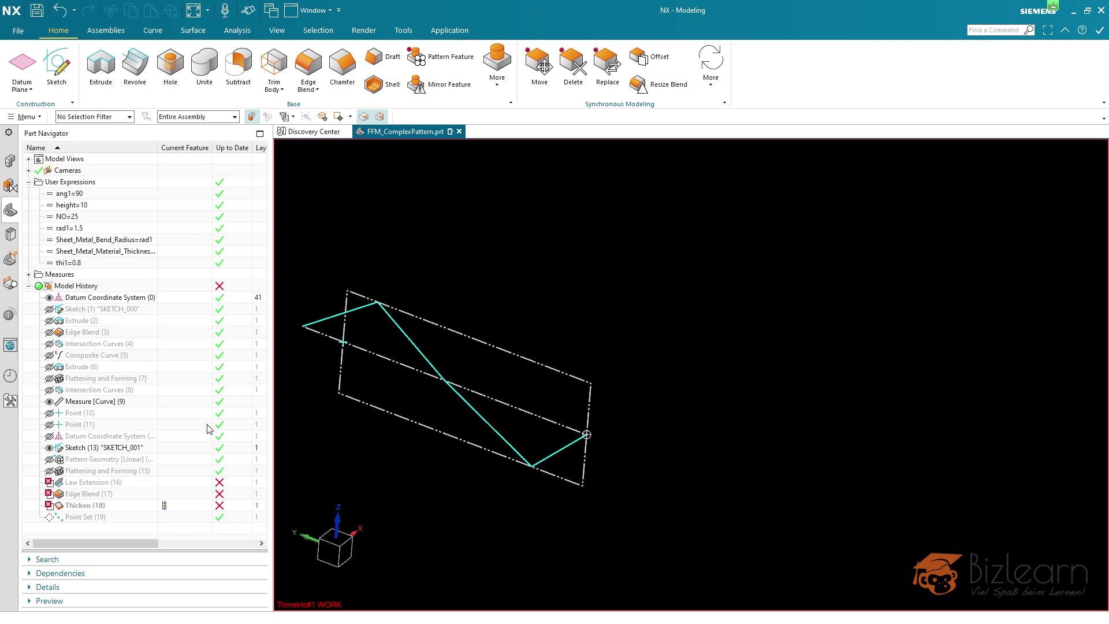
Make Sketch (13) "SKETCH_001" the current feature and show Point (10) and Point (11)
click(163, 448)
click(149, 450)
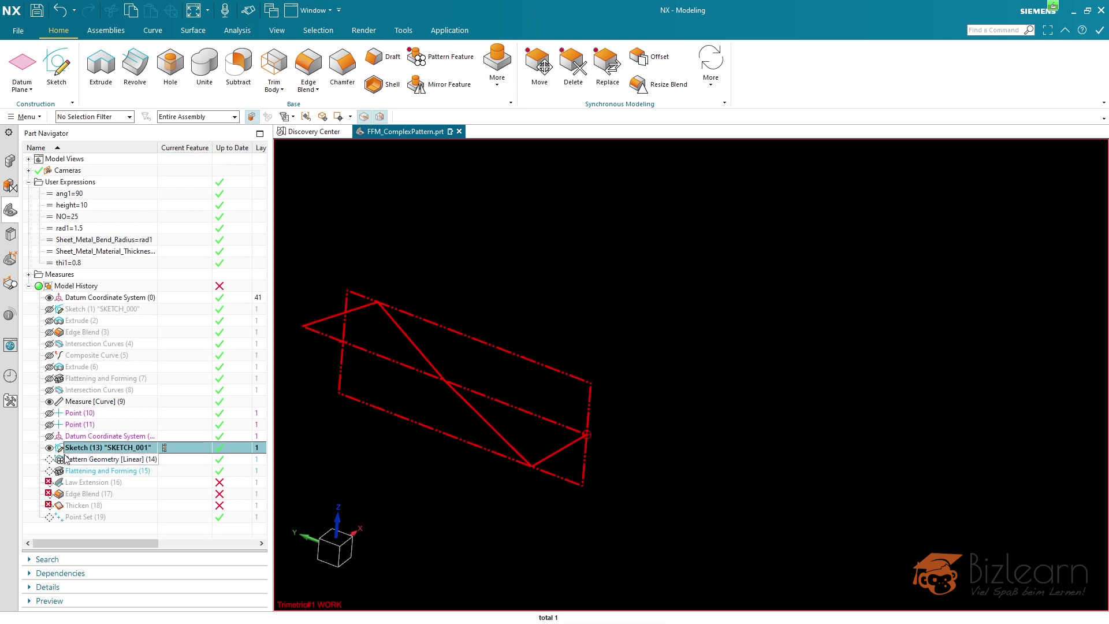
click(81, 414)
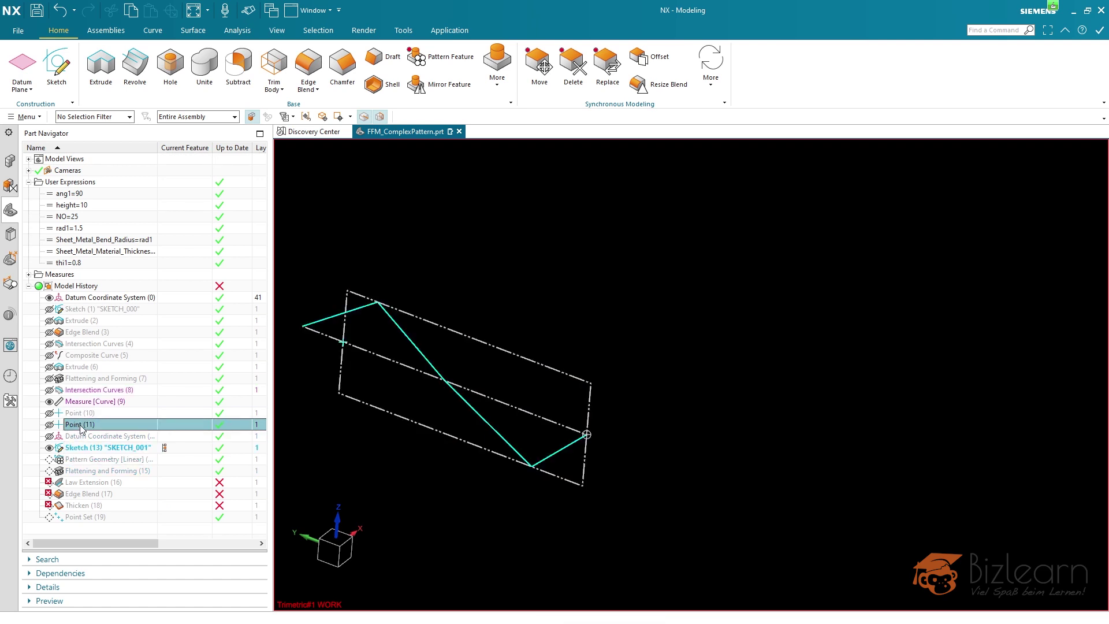
click(49, 414)
click(50, 423)
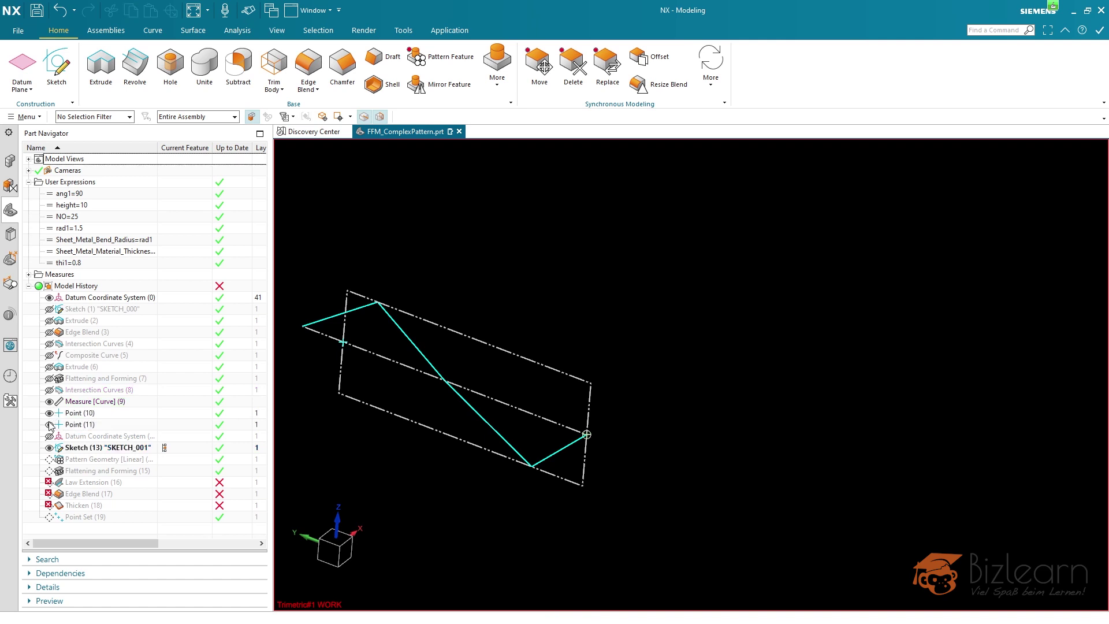
Edit Sketch (13) "SKETCH_001" and move the loose start point of the zigzag onto Point (10) at the rectangle's edge
click(70, 417)
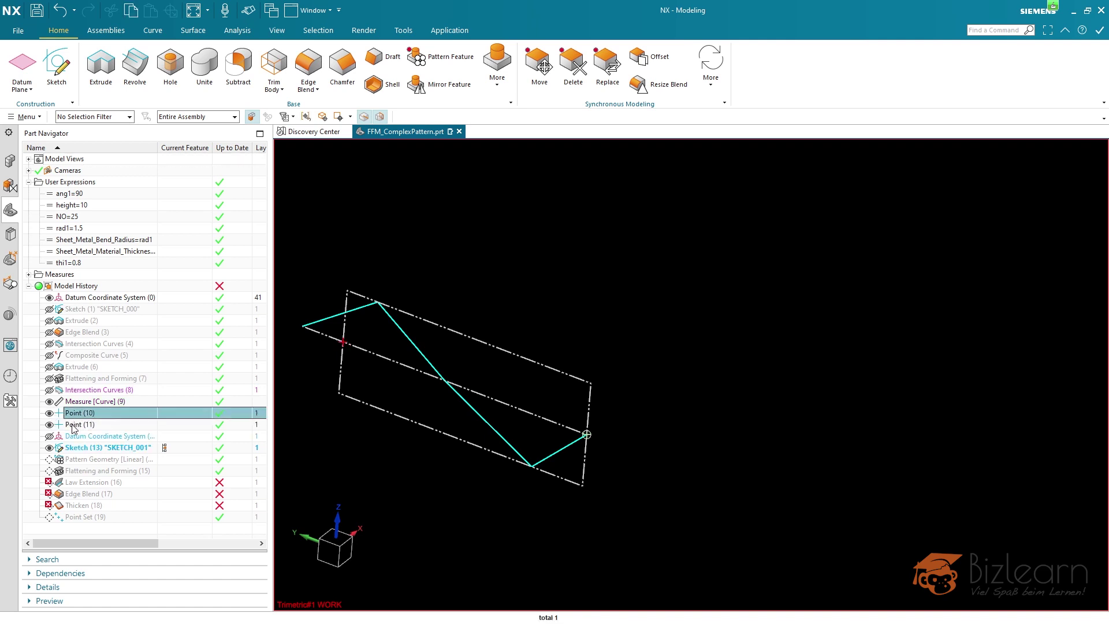
click(75, 426)
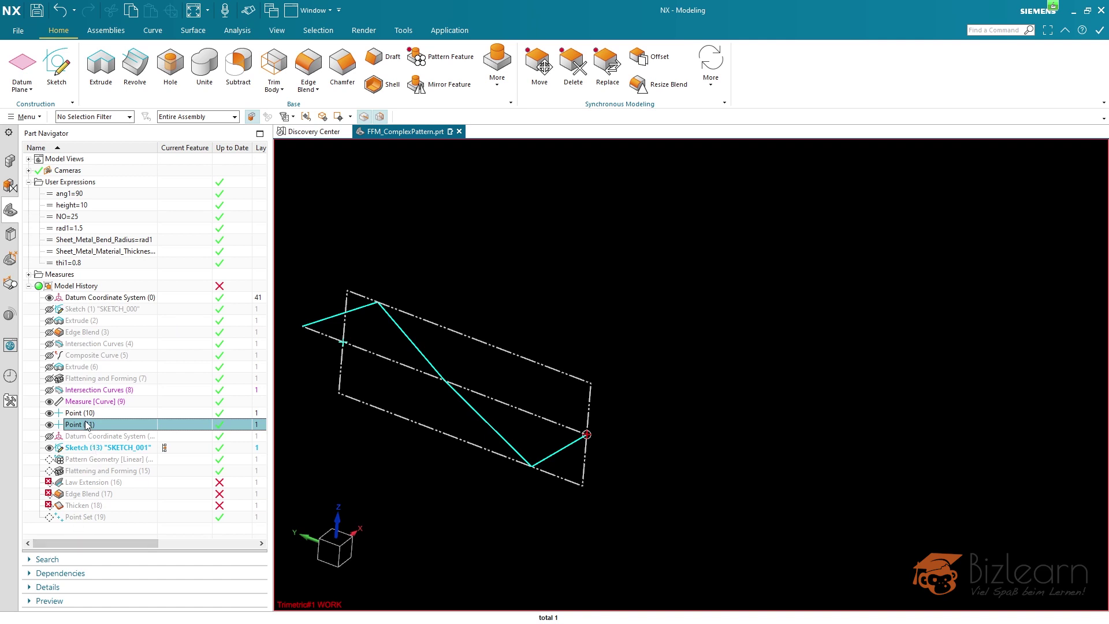
click(84, 414)
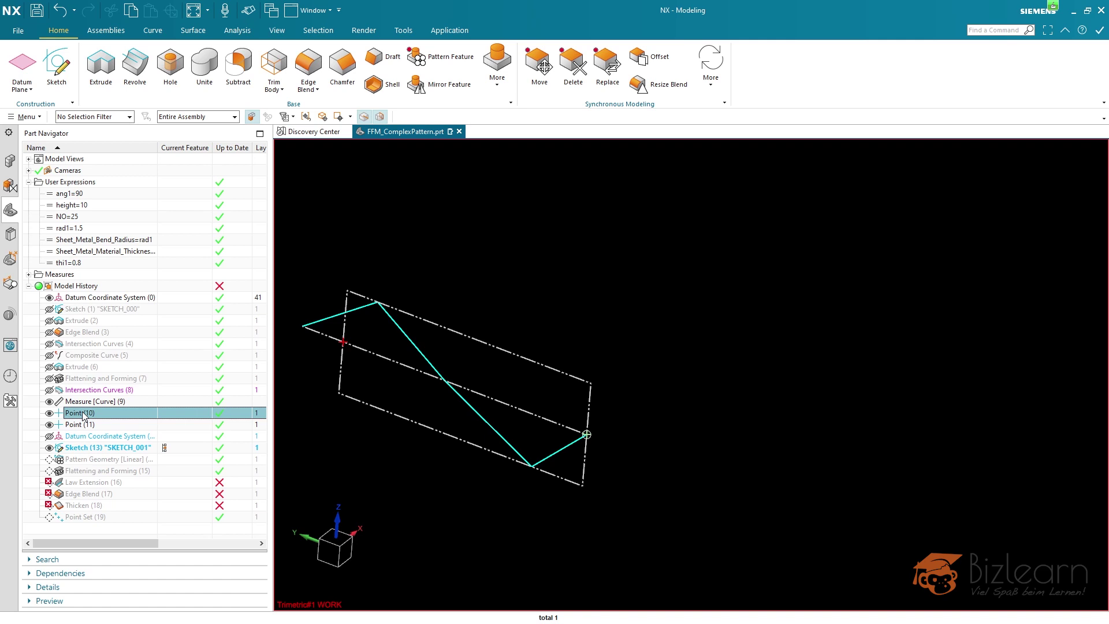
click(84, 425)
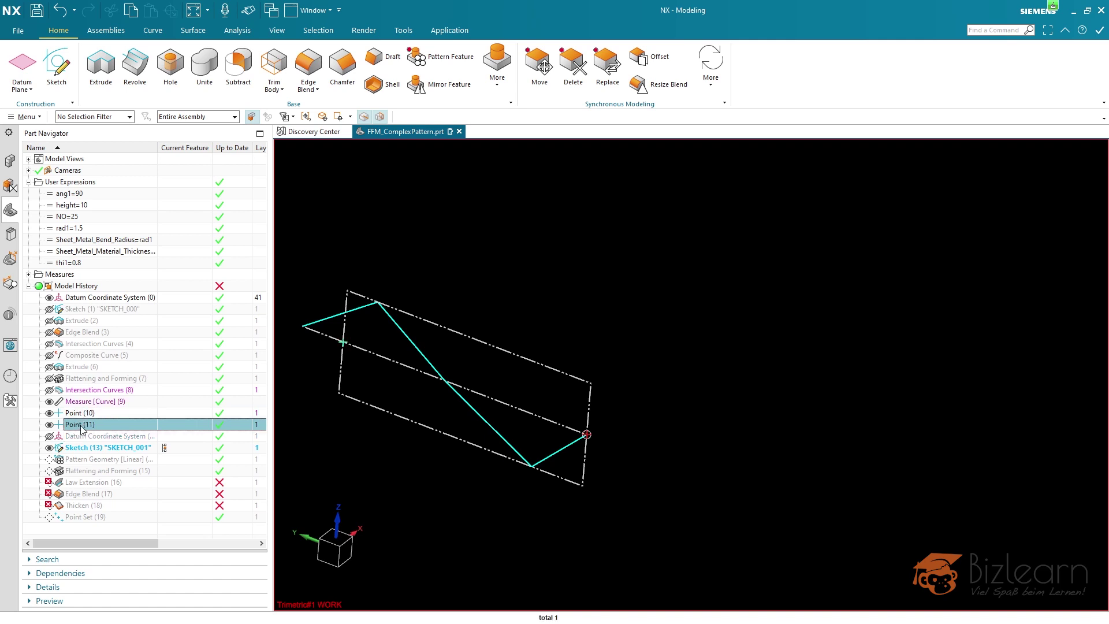
click(92, 447)
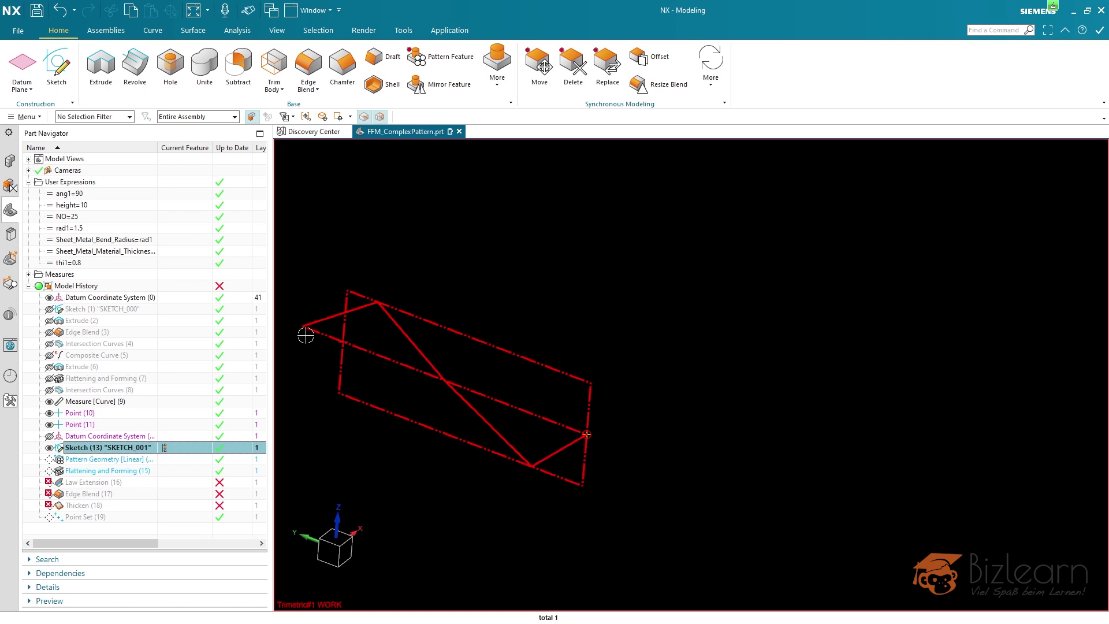
double_click(139, 448)
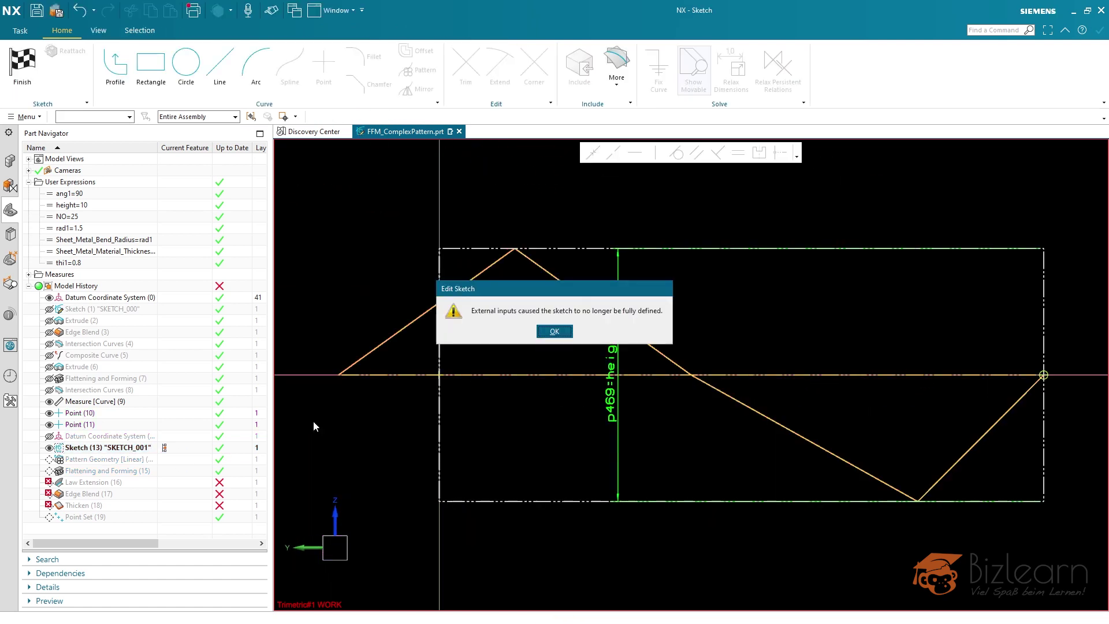
click(539, 331)
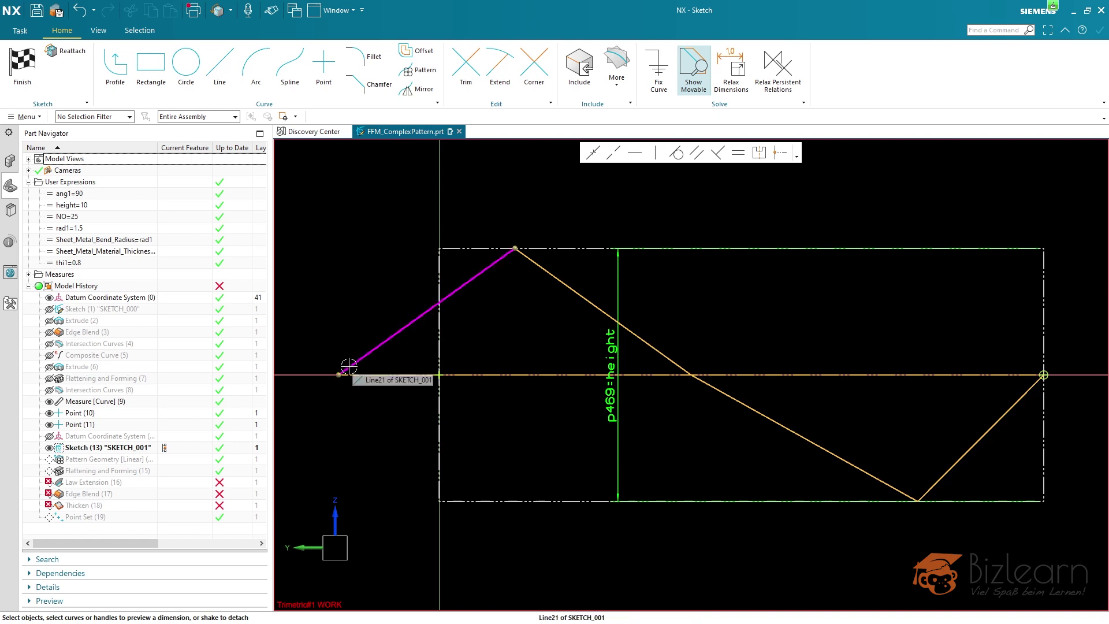
drag(343, 375, 439, 373)
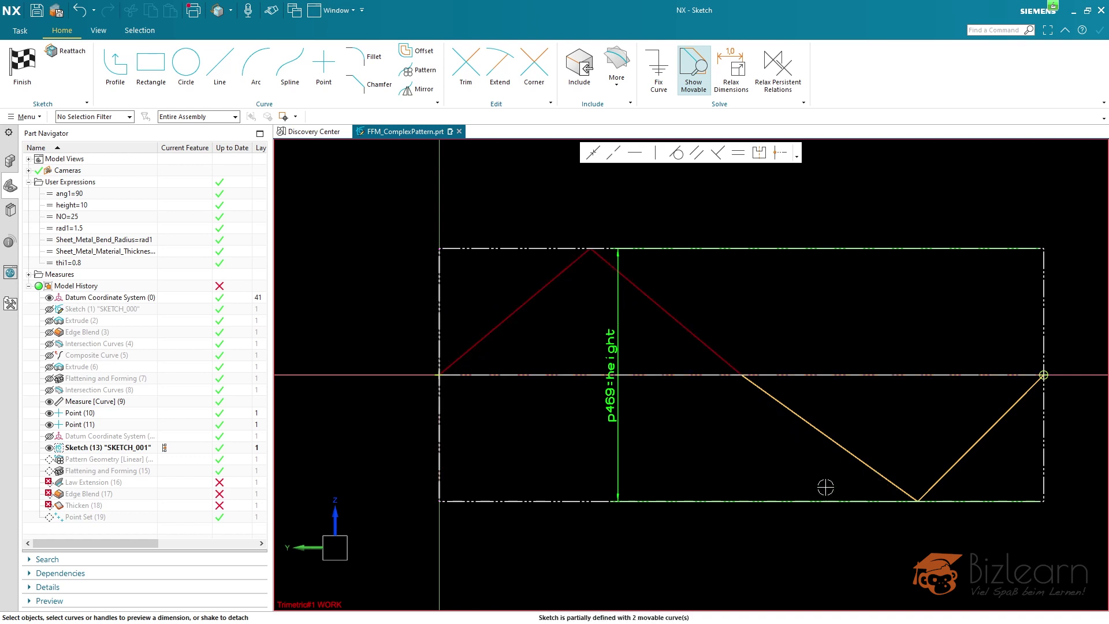
Make the two middle zigzag lines that meet on the centre line equal in length
click(785, 399)
click(716, 354)
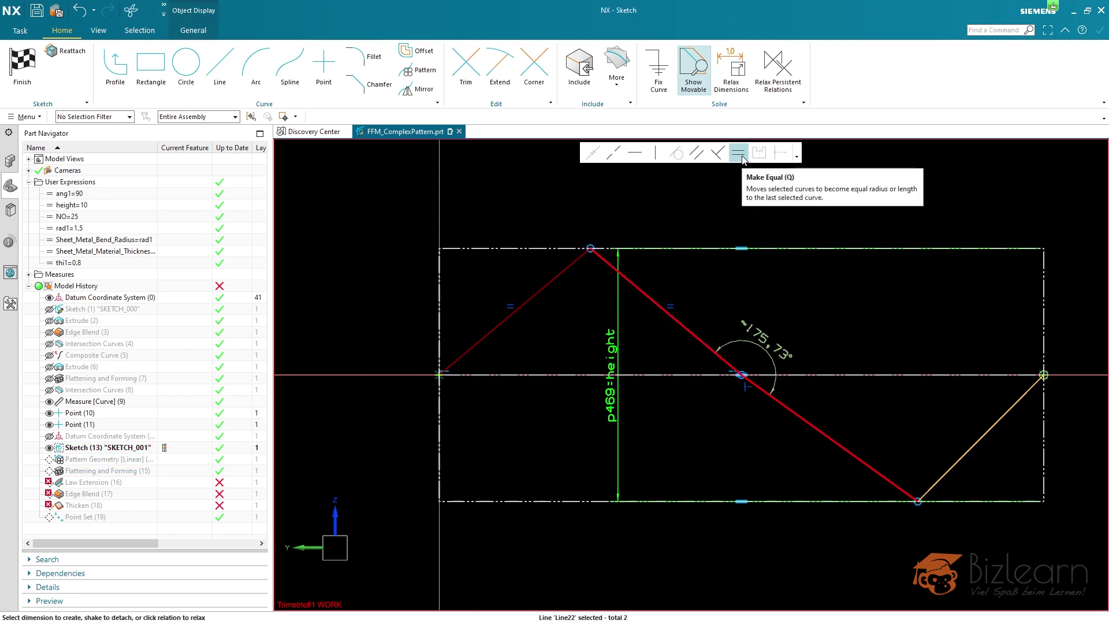
click(739, 154)
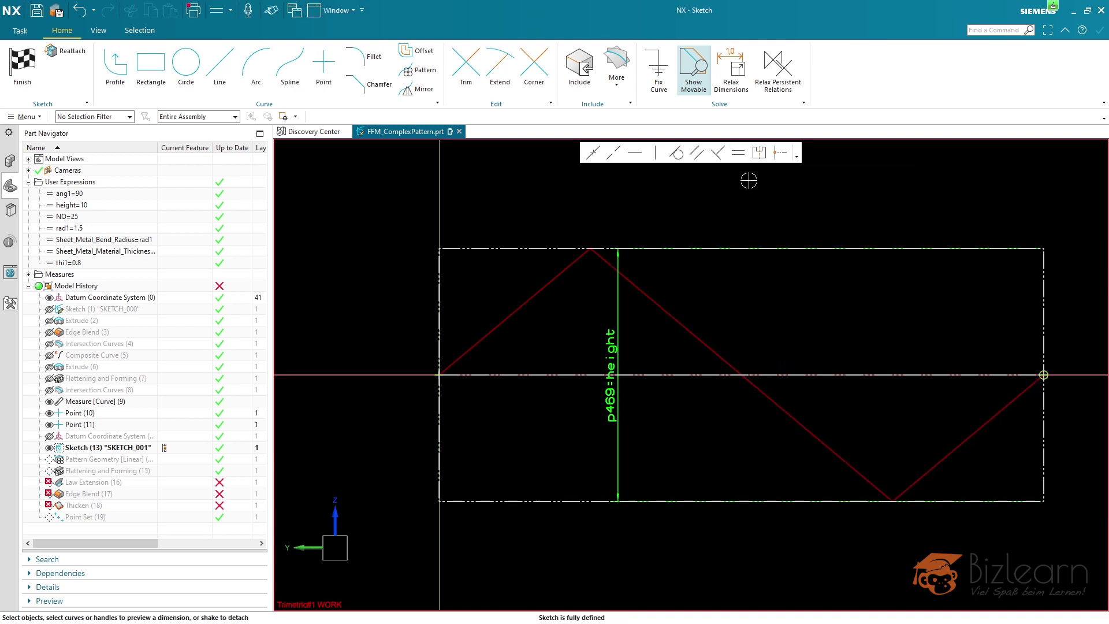
Finish the sketch and make Point Set (19) the current feature to update the whole model
right_click(531, 191)
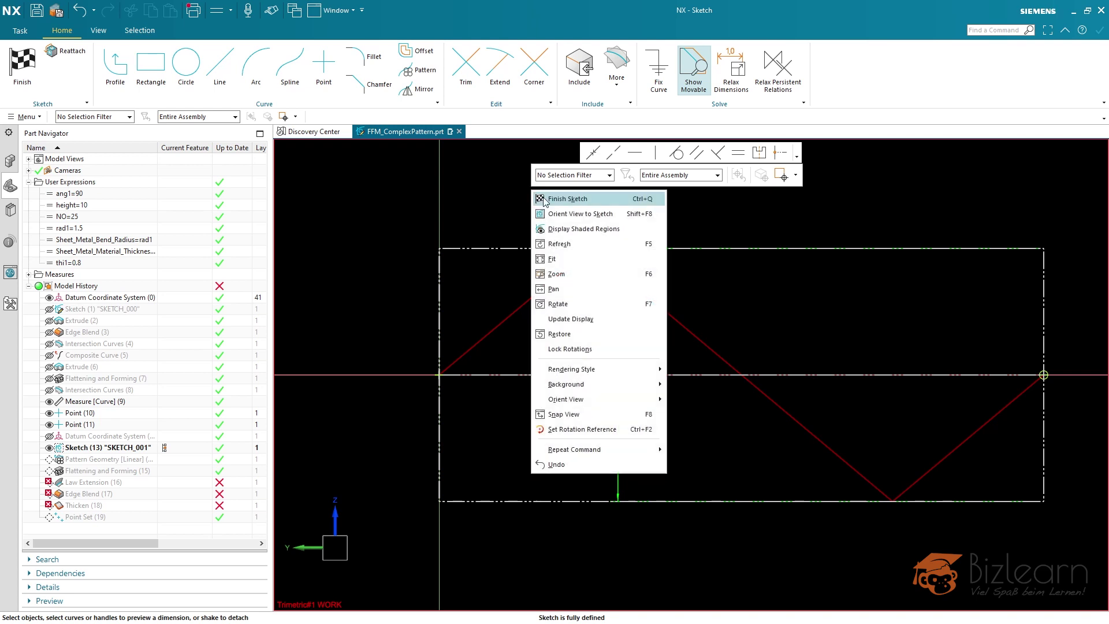
click(549, 201)
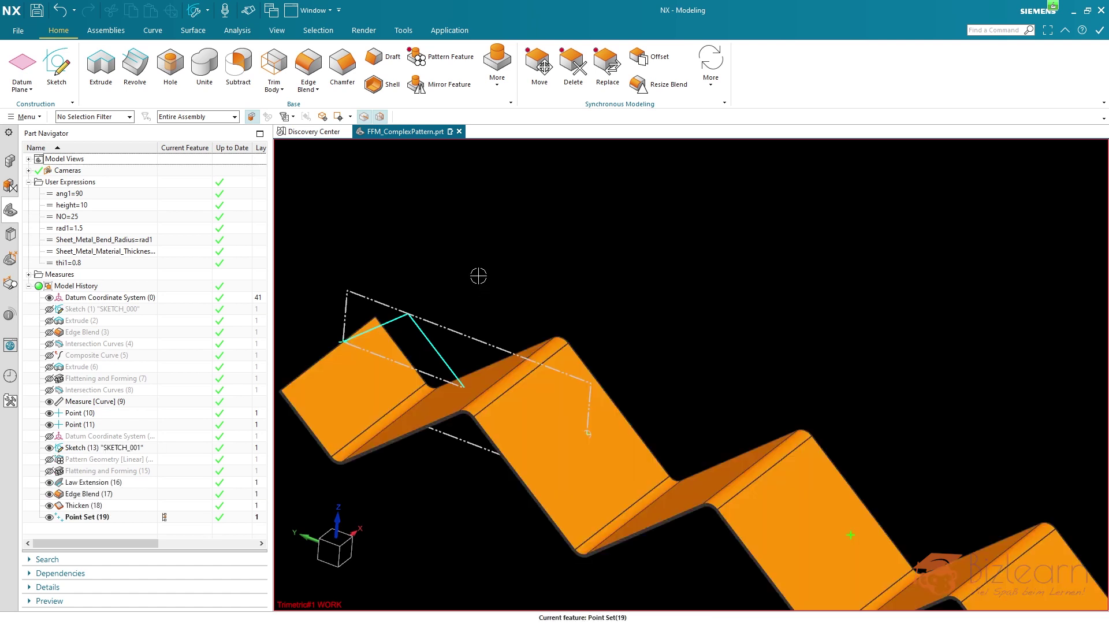
key(ctrl+f)
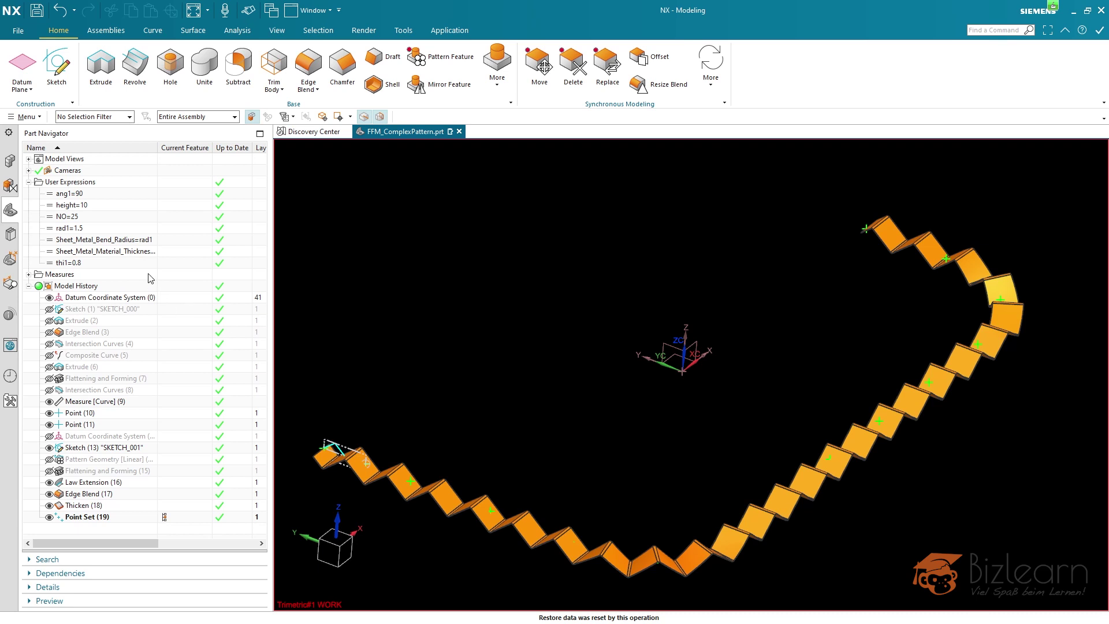
Set the user expression NO to 22 to test the pattern update
double_click(94, 217)
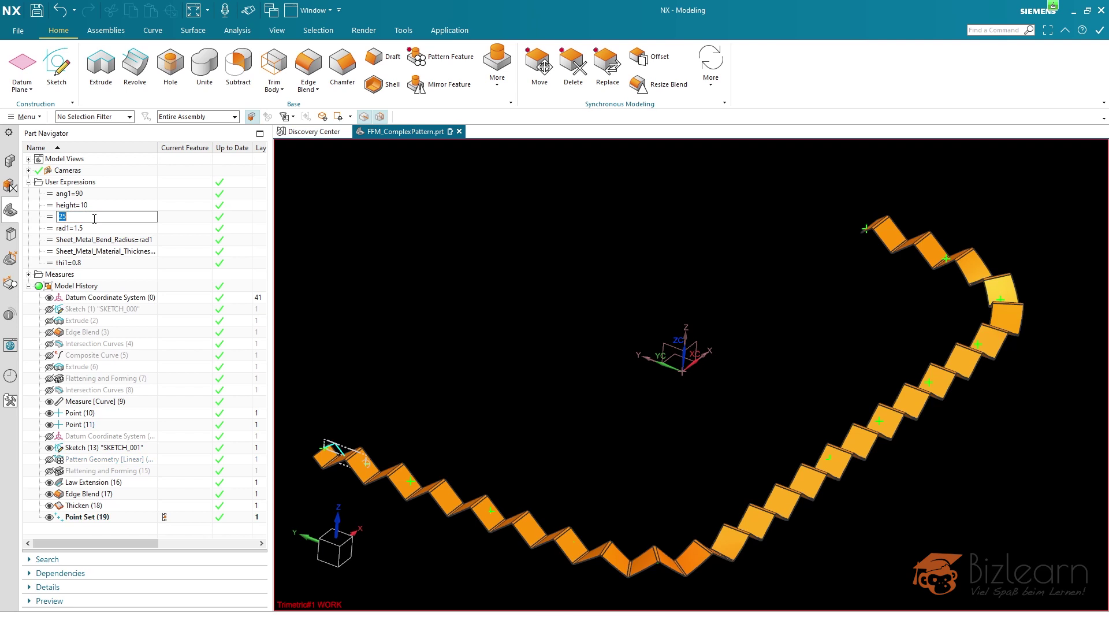
text(22)
key(Return)
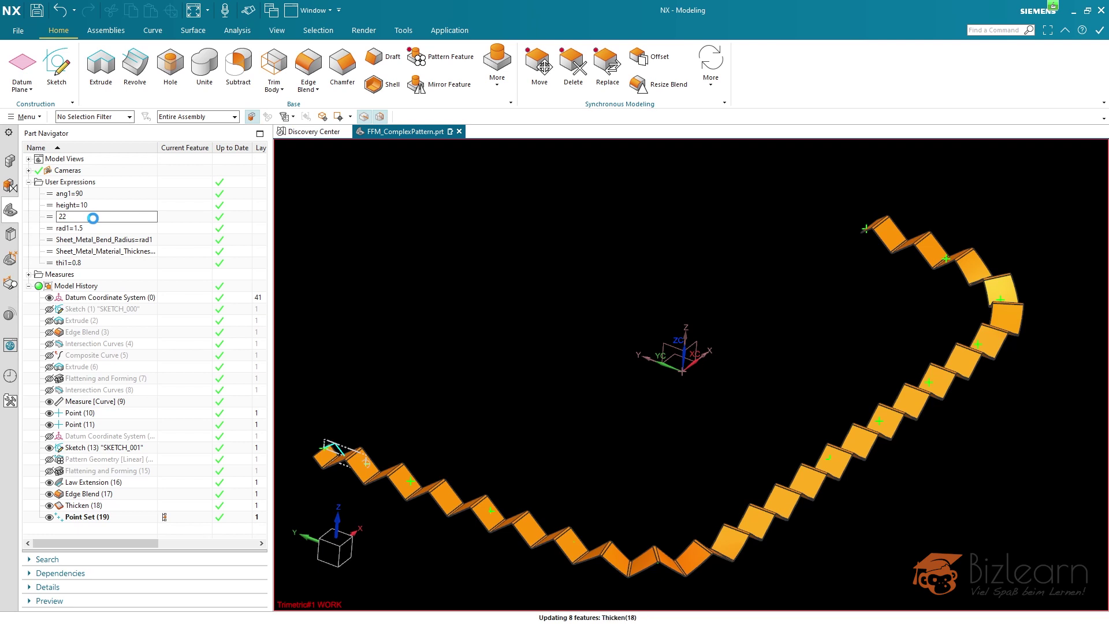
Set the user expression NO to 30
double_click(95, 222)
text(30)
key(Return)
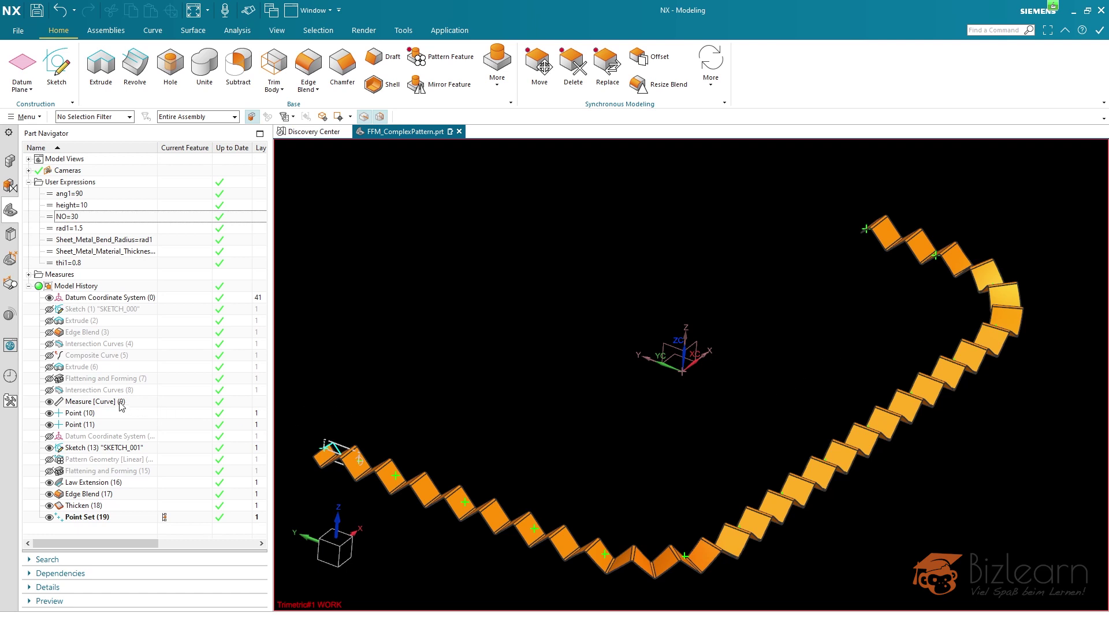
Show Intersection Curves (8), Flattening and Forming (7) and the Extrude (2) wall sheet
click(50, 390)
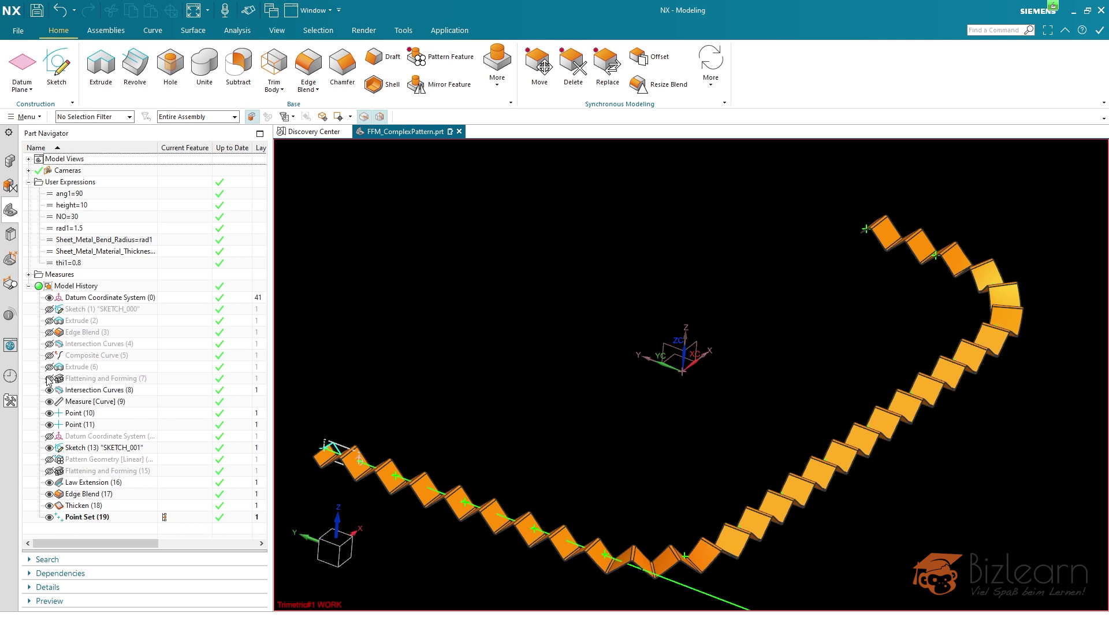
click(49, 378)
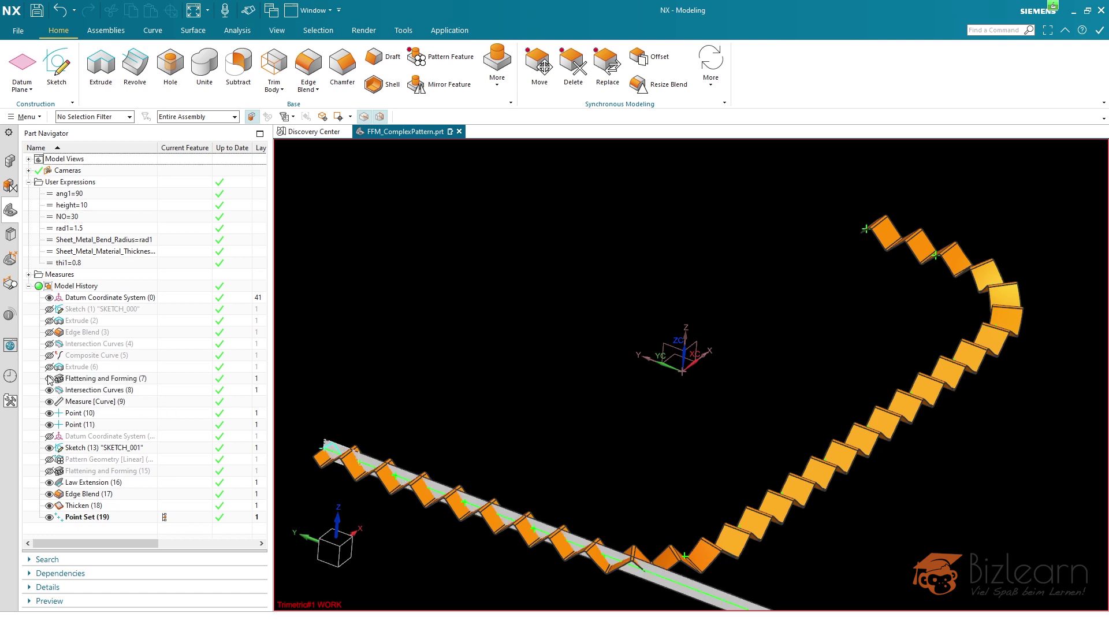
click(50, 320)
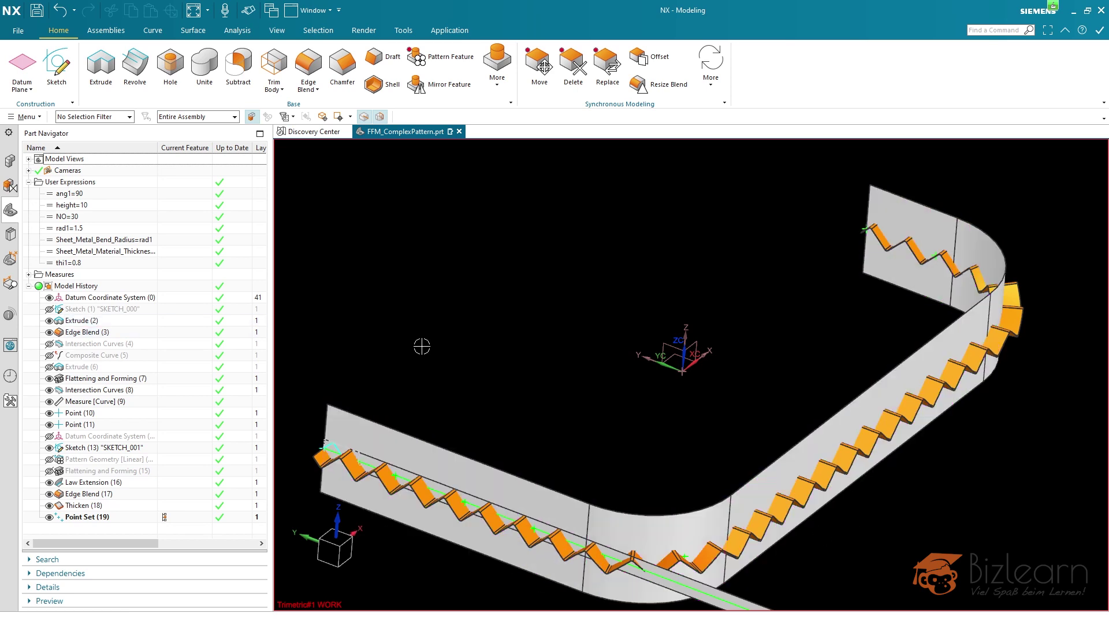
Make Sketch (13) "SKETCH_001" the current feature and hide the Extrude (2) wall sheet
click(77, 451)
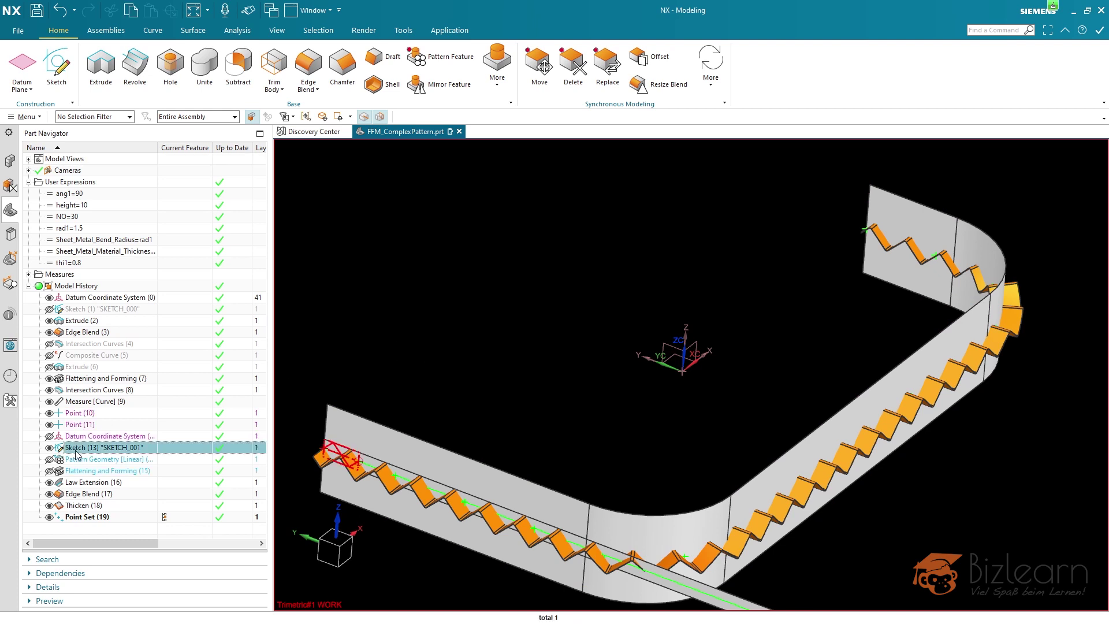
click(83, 439)
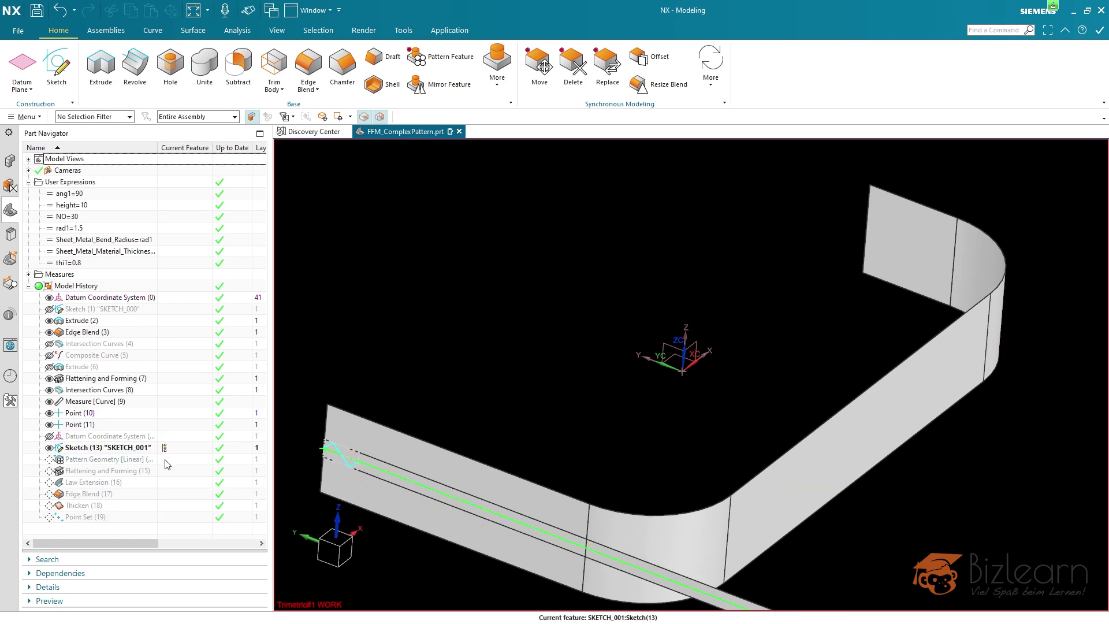
click(436, 448)
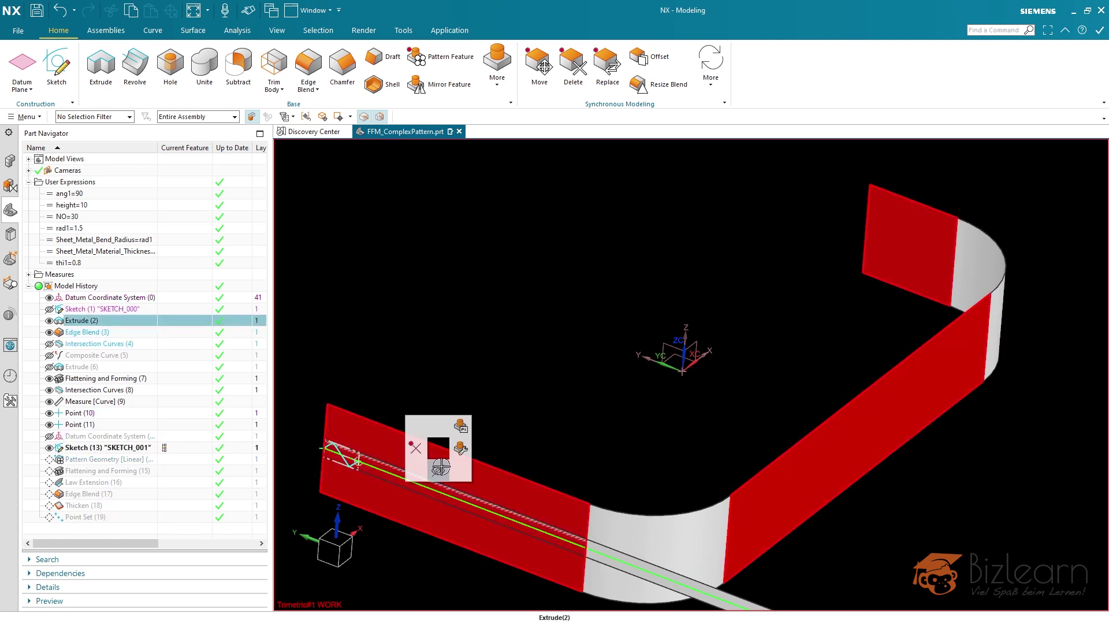
click(440, 467)
scroll(312, 452, up, 3)
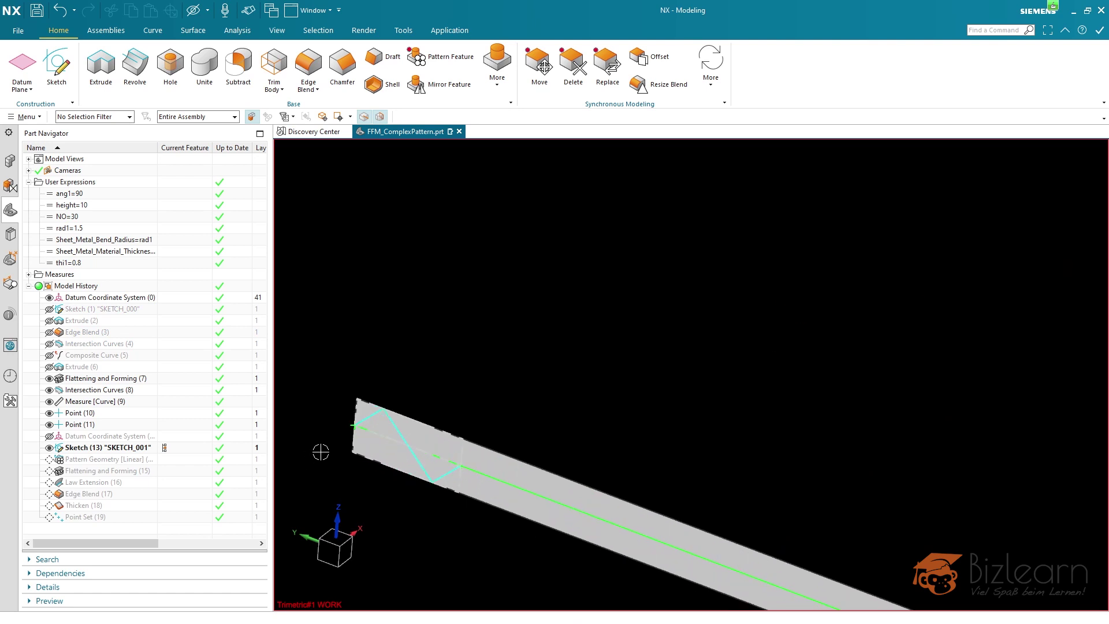
scroll(320, 451, up, 1)
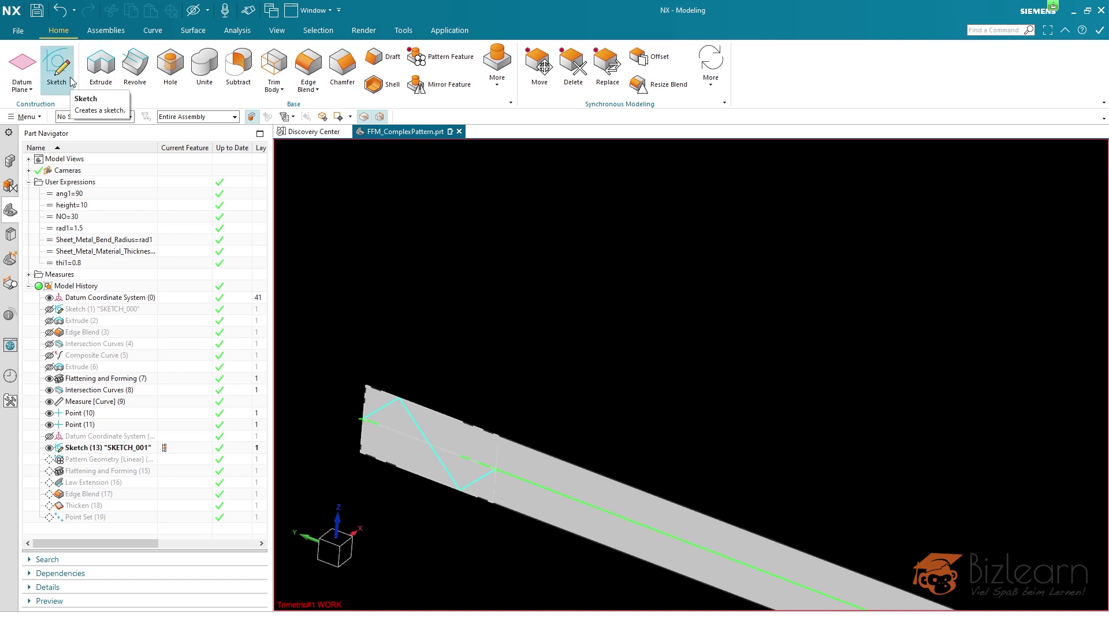
click(56, 66)
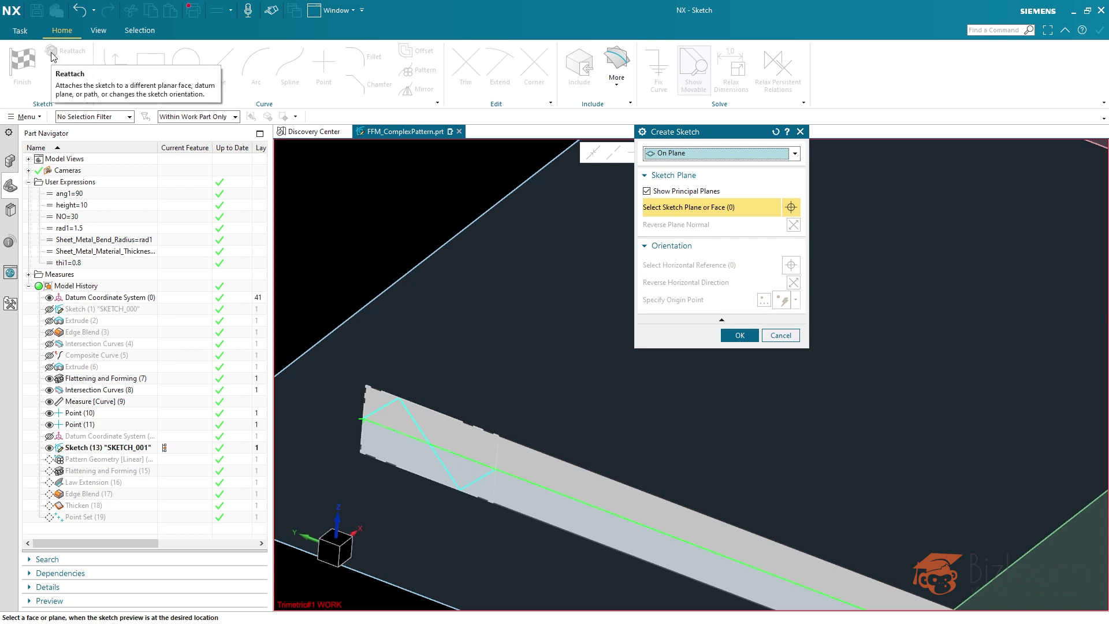
mouse_move(726, 136)
mouse_down()
mouse_move(570, 188)
mouse_move(467, 175)
mouse_up()
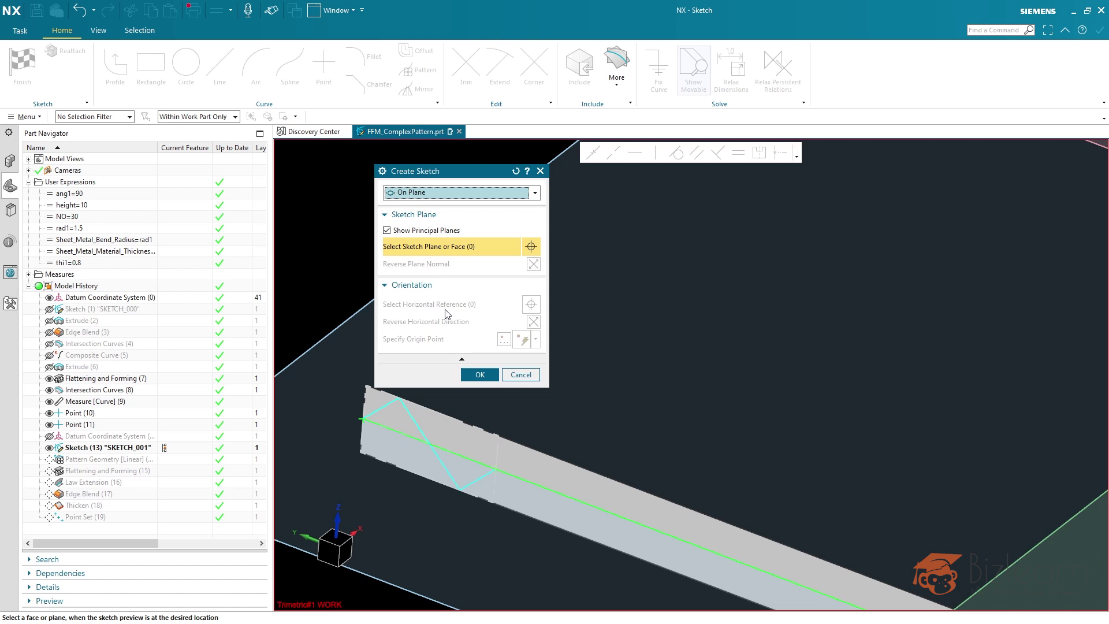
click(520, 374)
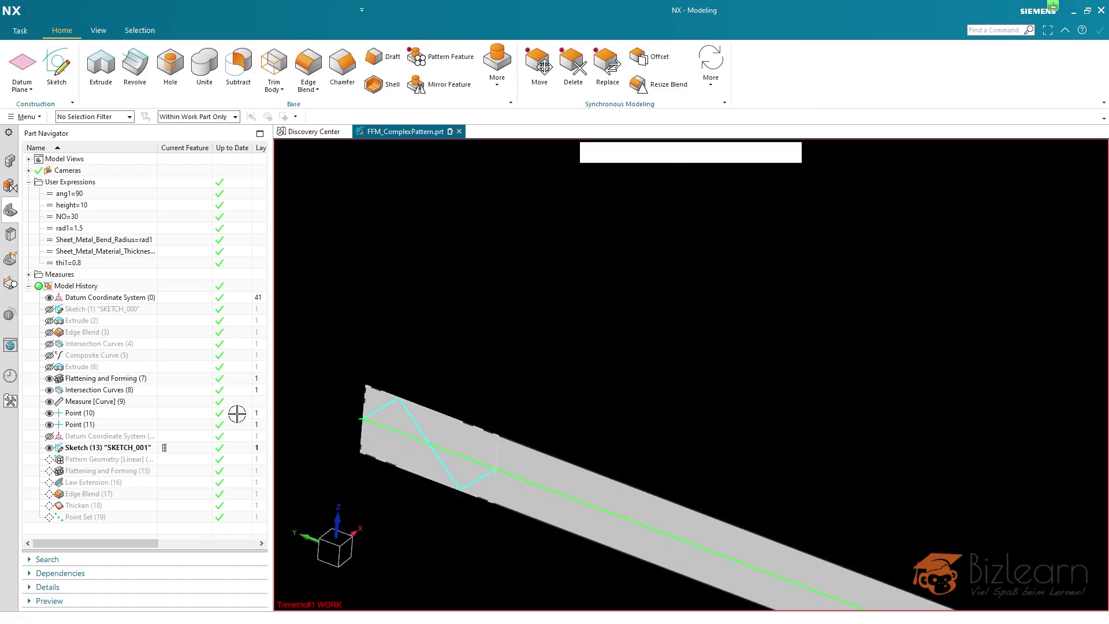
Show Datum Coordinate System (12) and review its relationship with Sketch (13) "SKETCH_001", then clear the selection
click(50, 436)
click(75, 437)
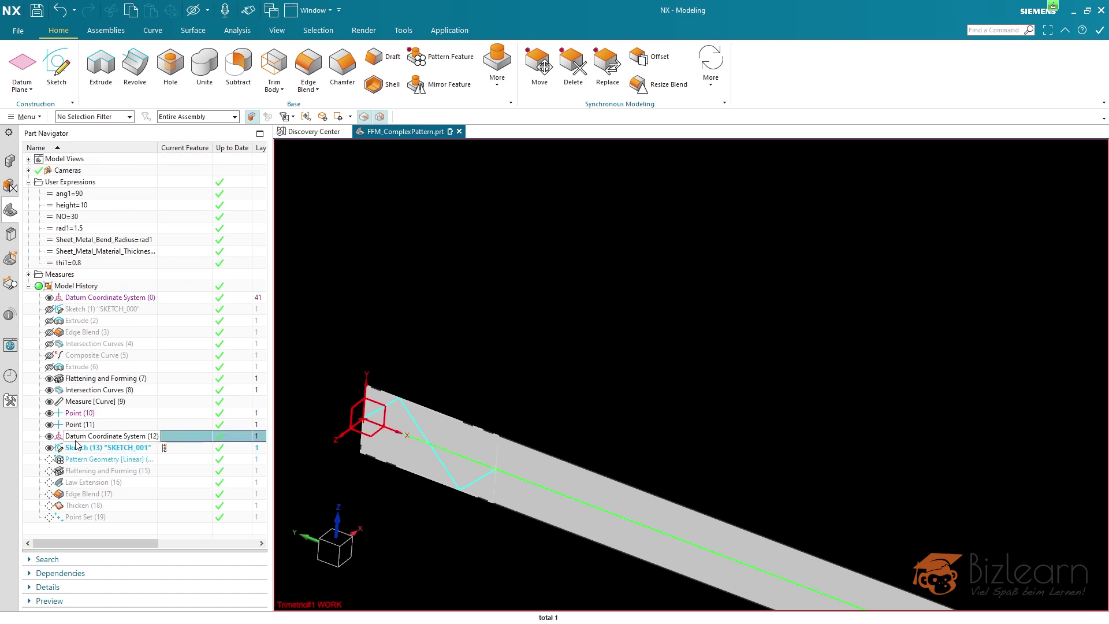
click(83, 449)
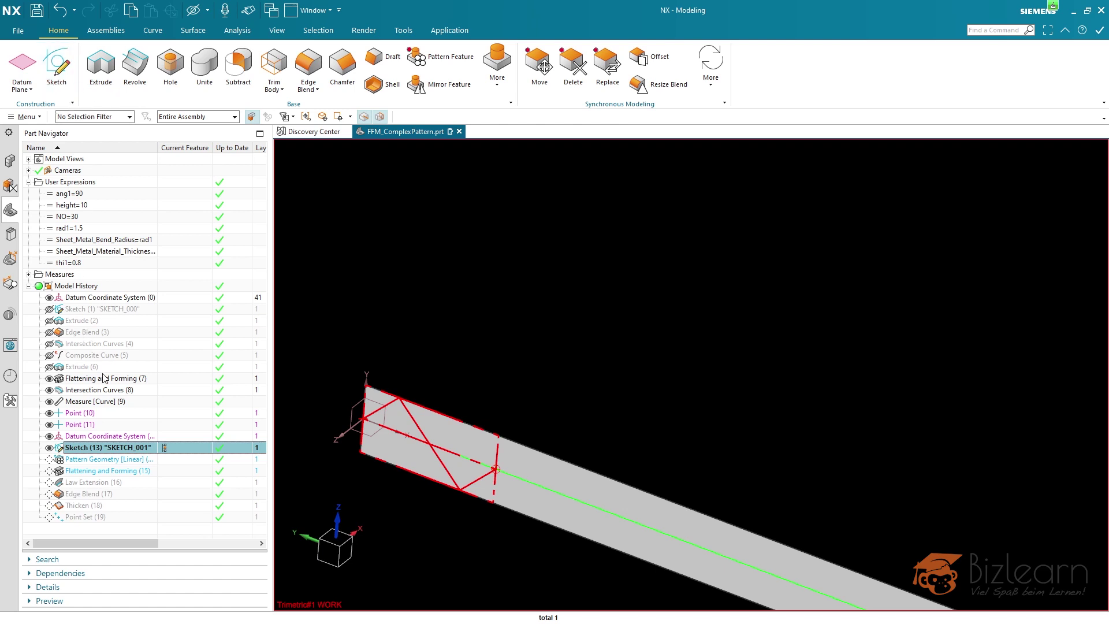
click(118, 436)
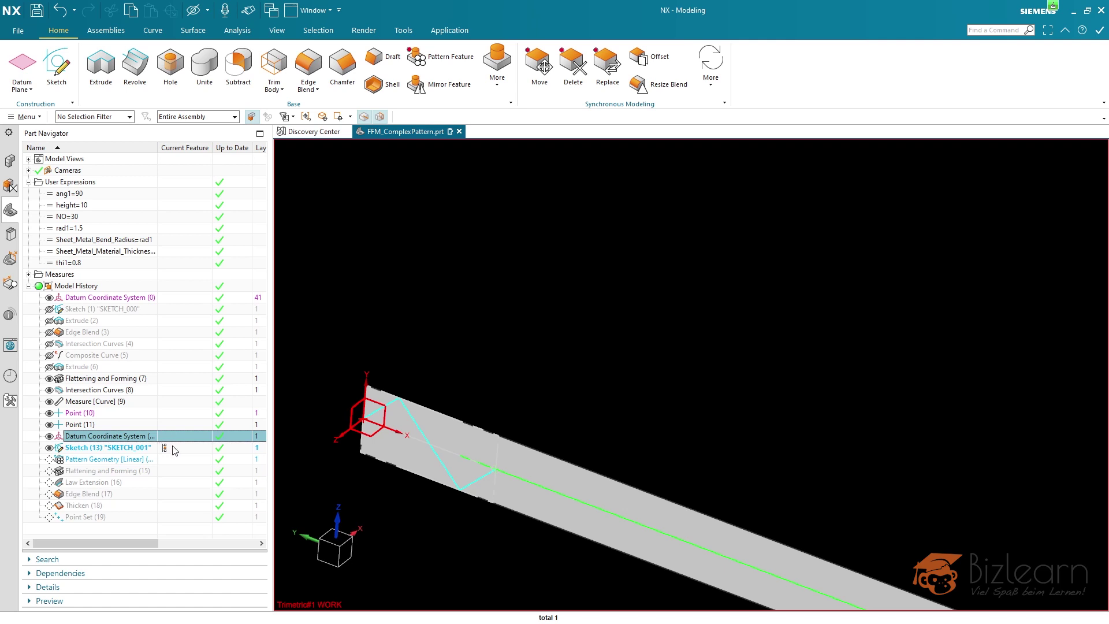
click(174, 448)
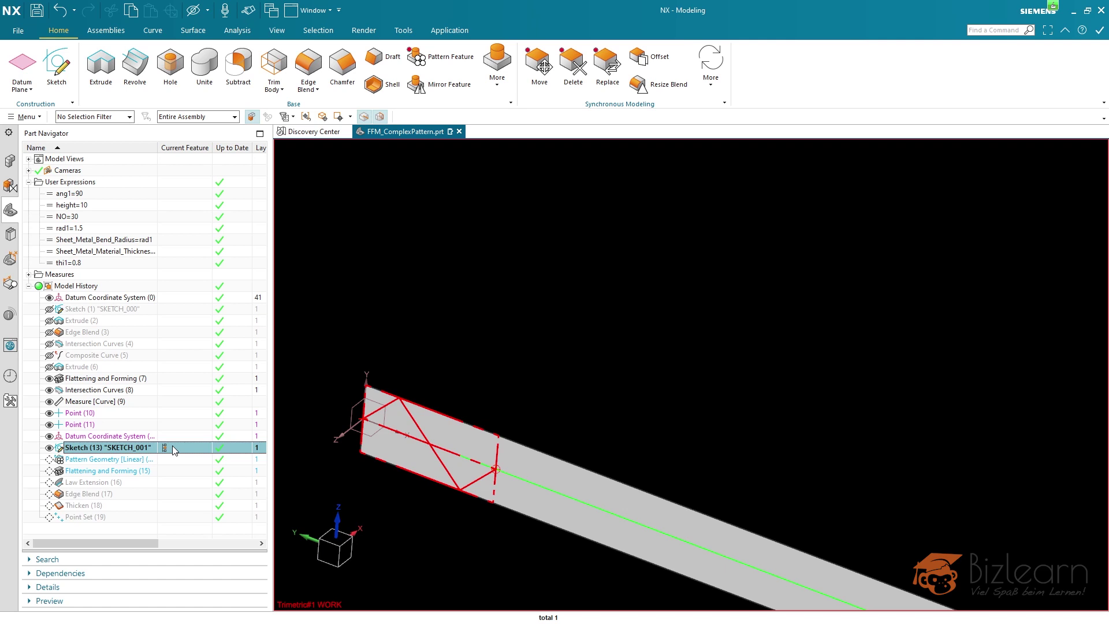
click(99, 448)
key(Escape)
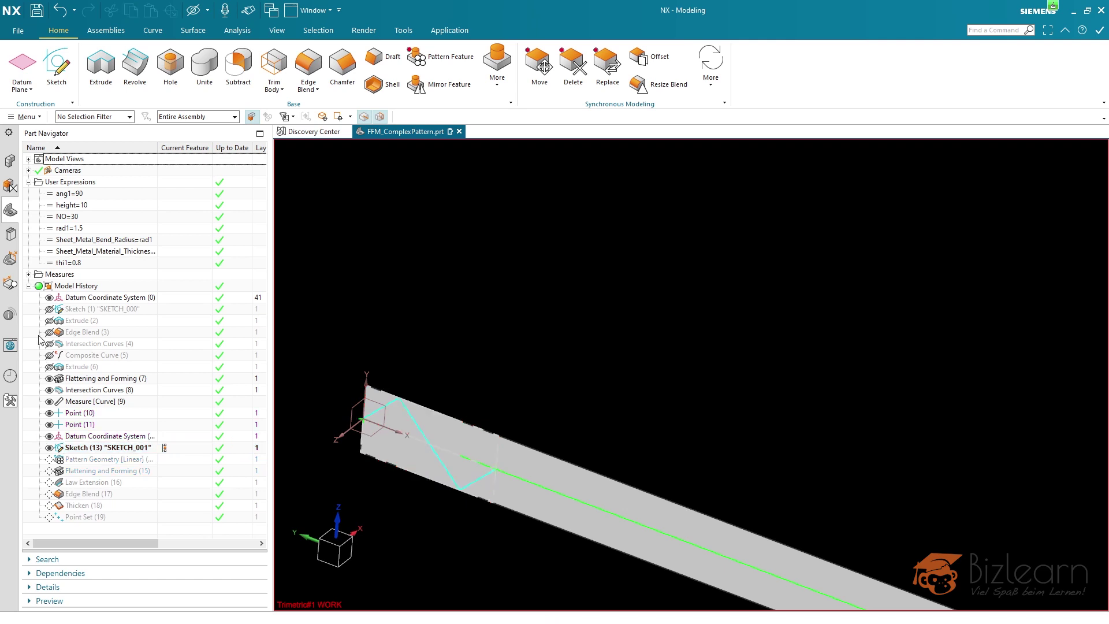
Make Flattening and Forming (7) the current feature and start a new sketch on the flattened strip's face
click(56, 65)
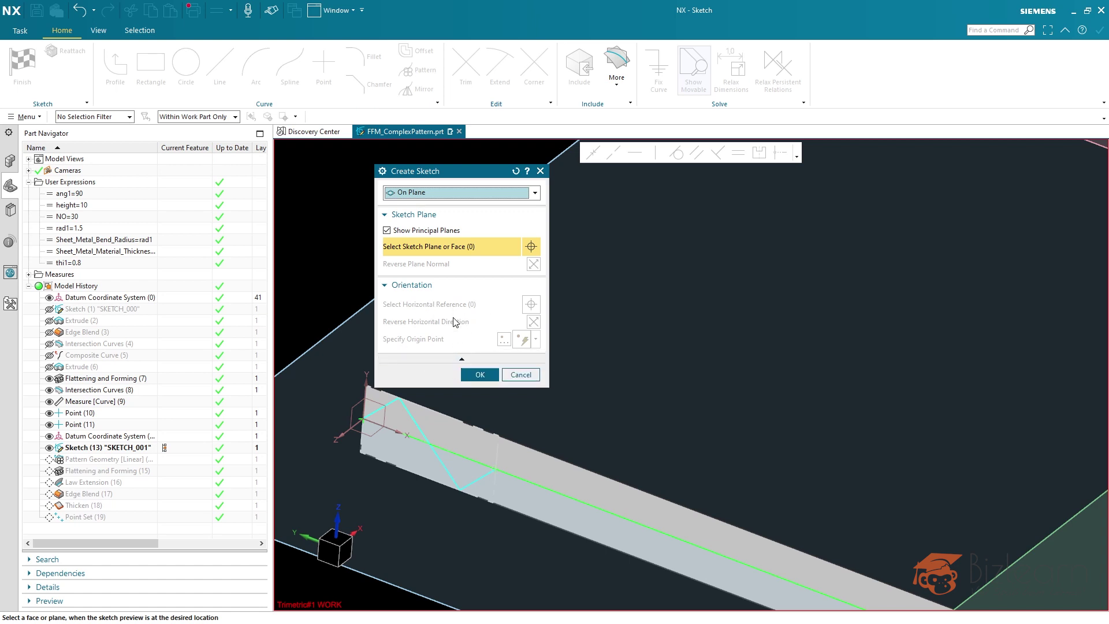
click(511, 374)
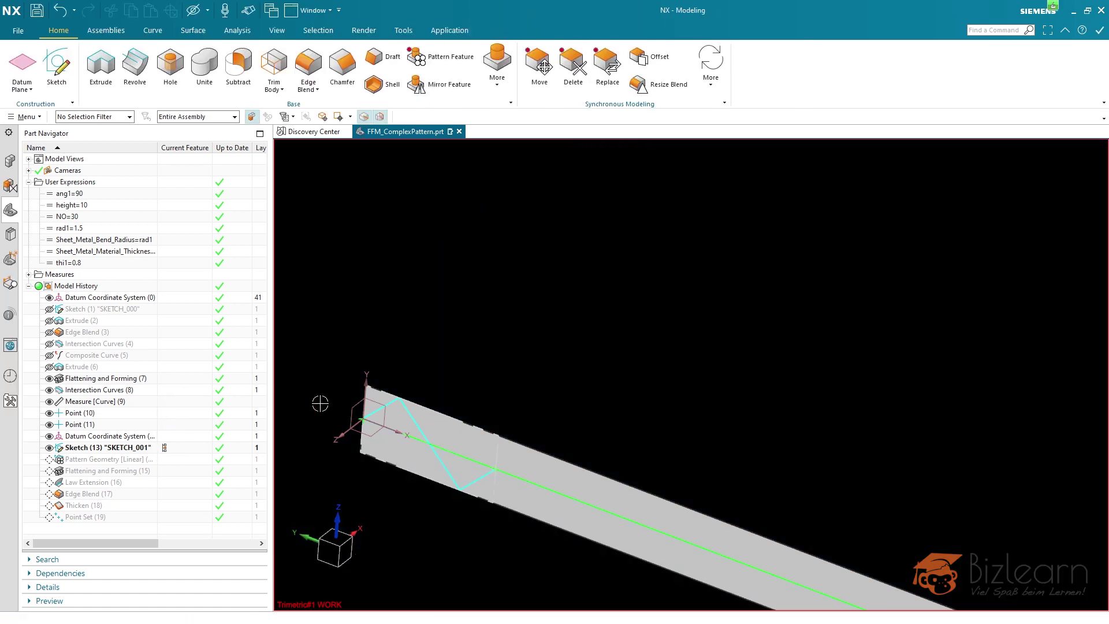
double_click(167, 380)
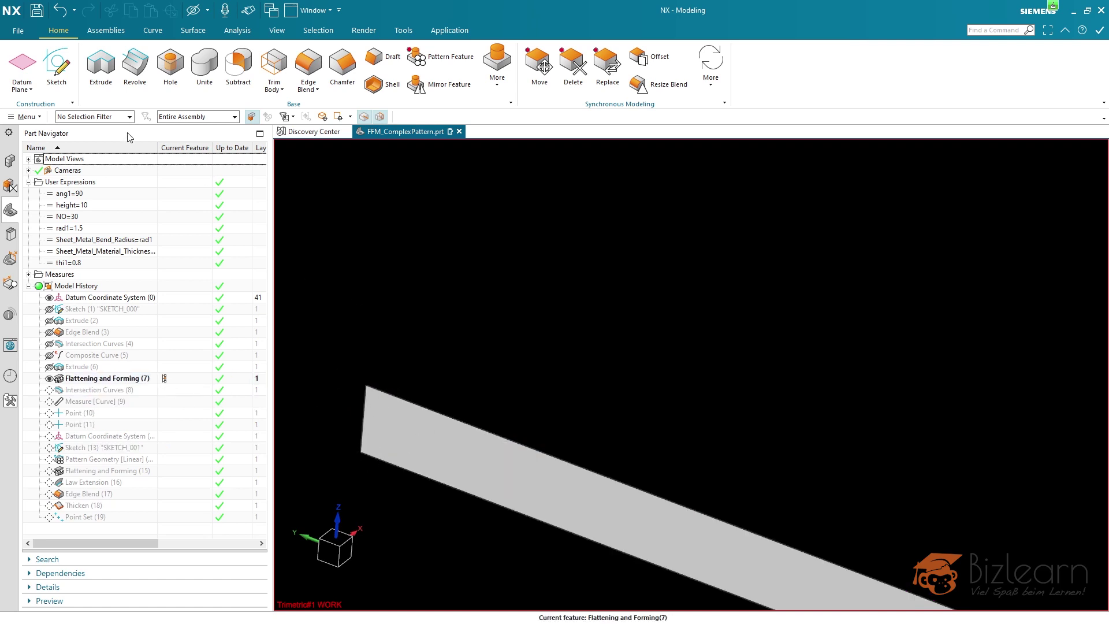
click(57, 64)
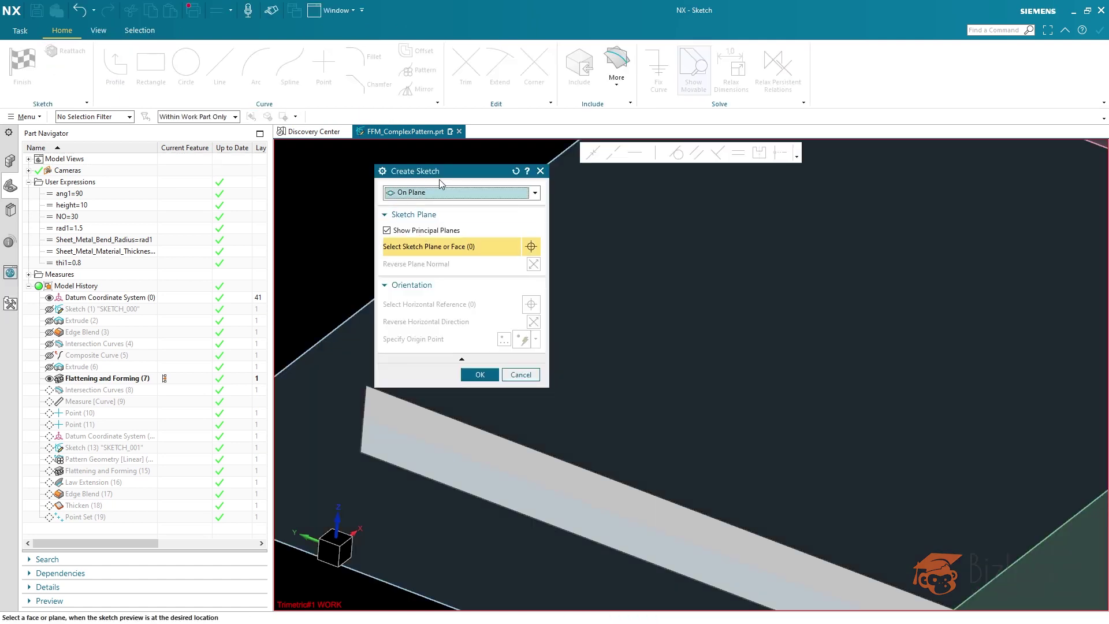
click(381, 439)
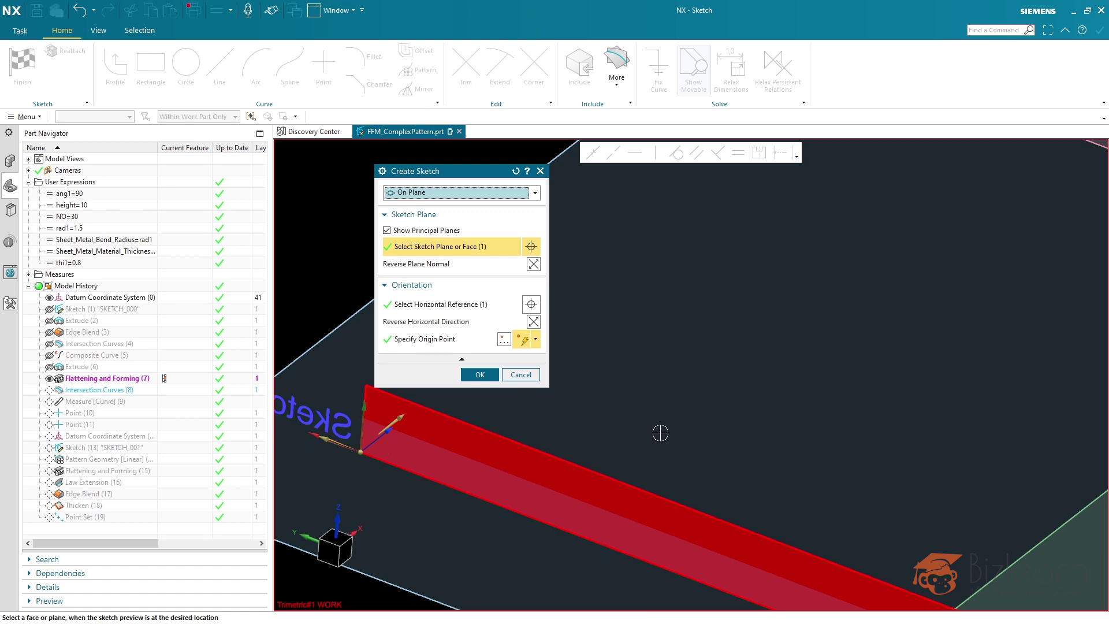
scroll(655, 433, down, 2)
scroll(480, 411, up, 2)
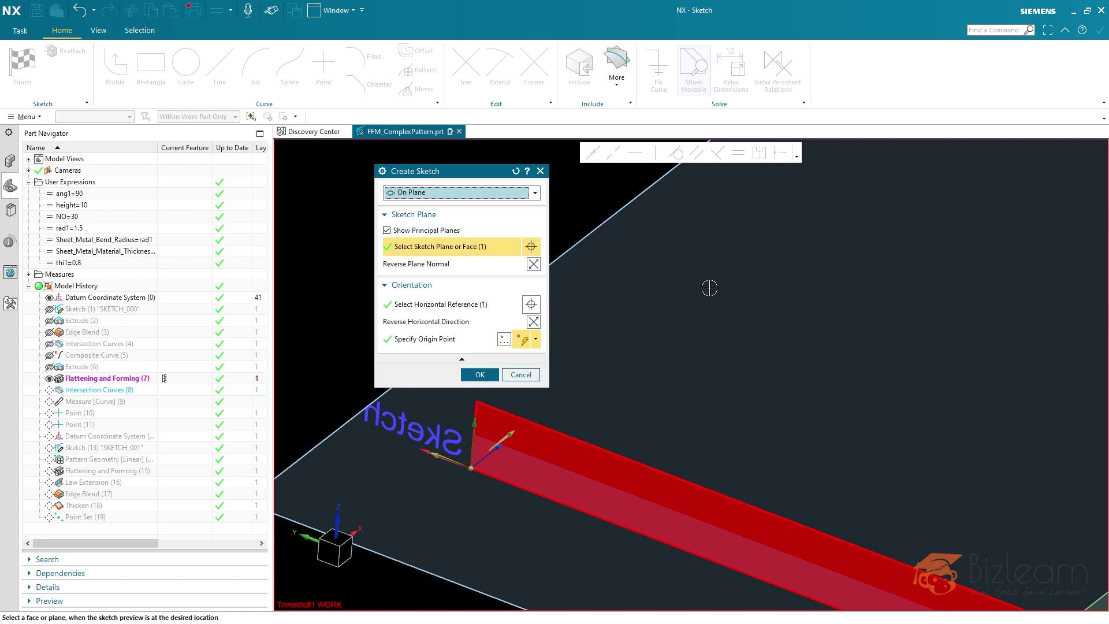
Set the new sketch's origin at 50% between the two corner points of the strip's short end edge
click(482, 306)
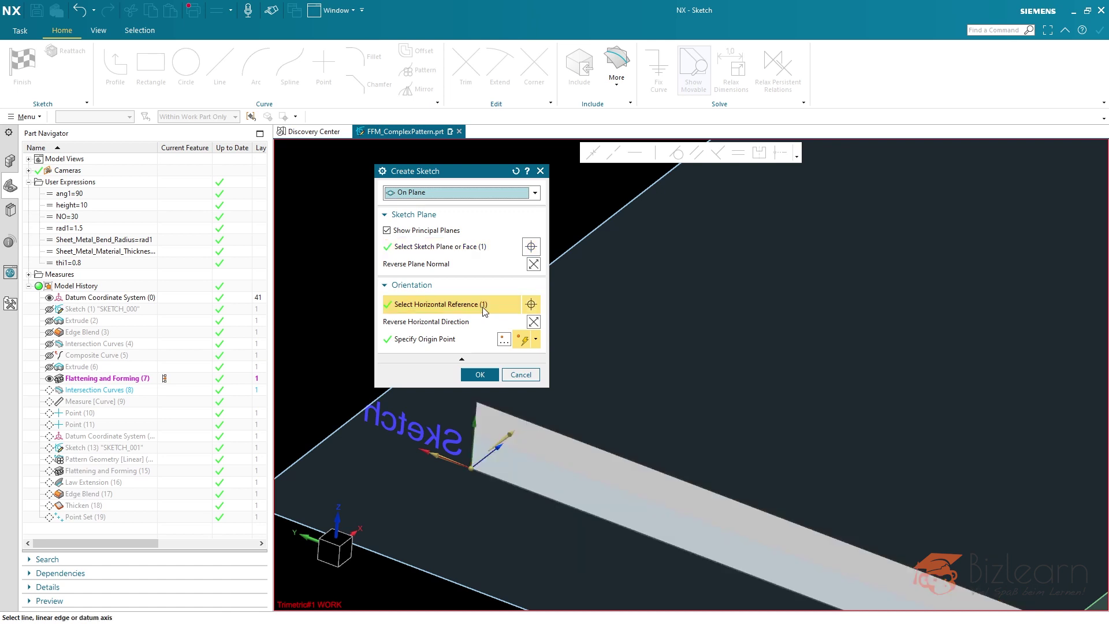
click(465, 339)
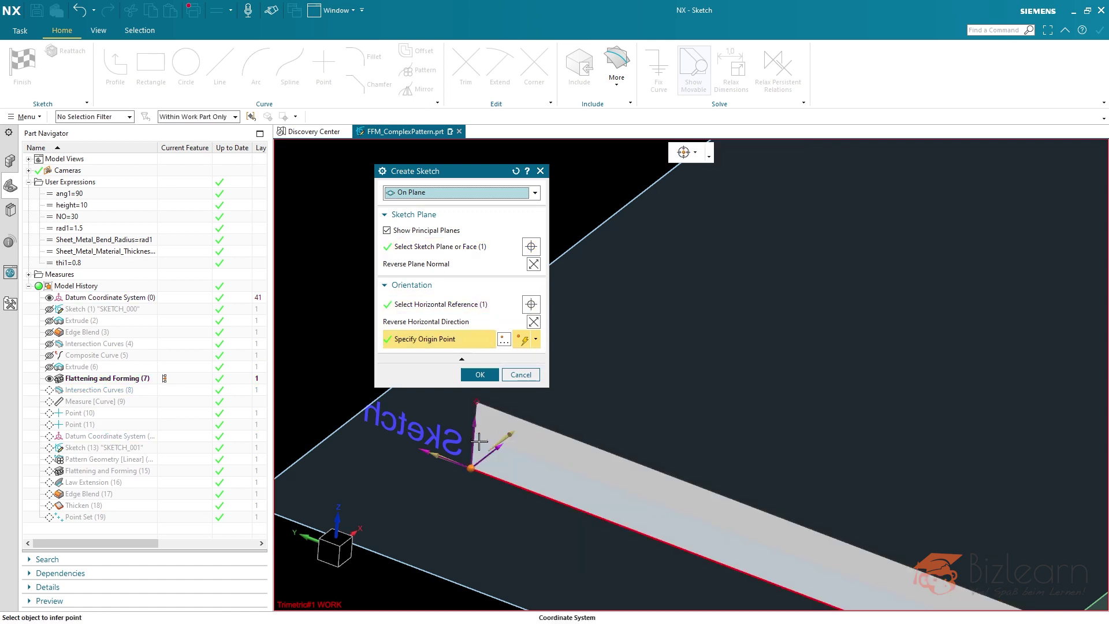
scroll(485, 442, up, 3)
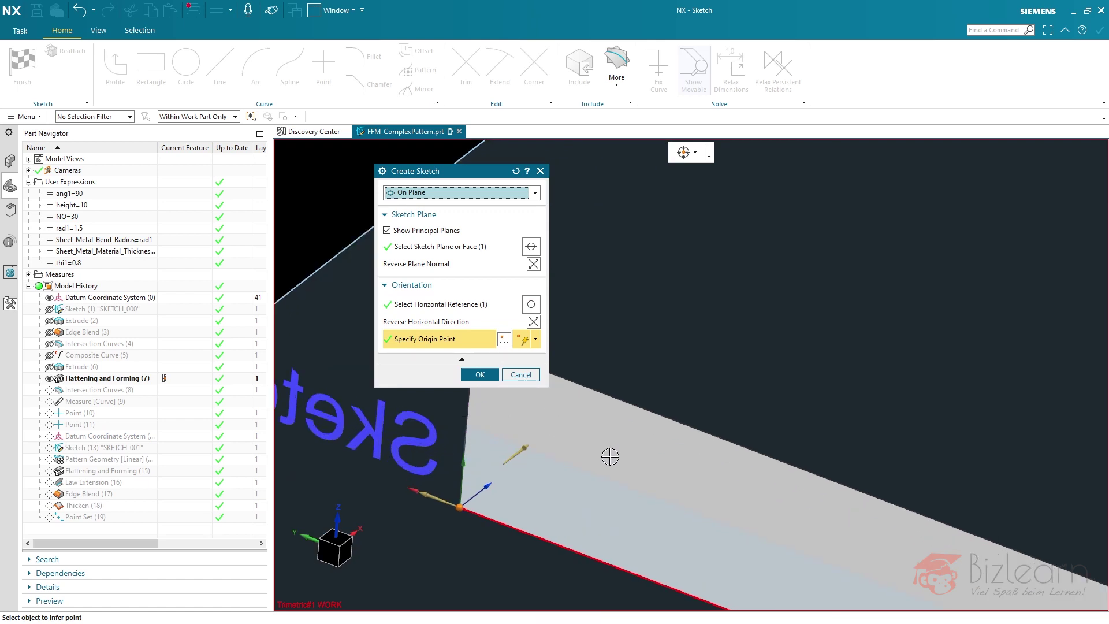
scroll(601, 477, down, 5)
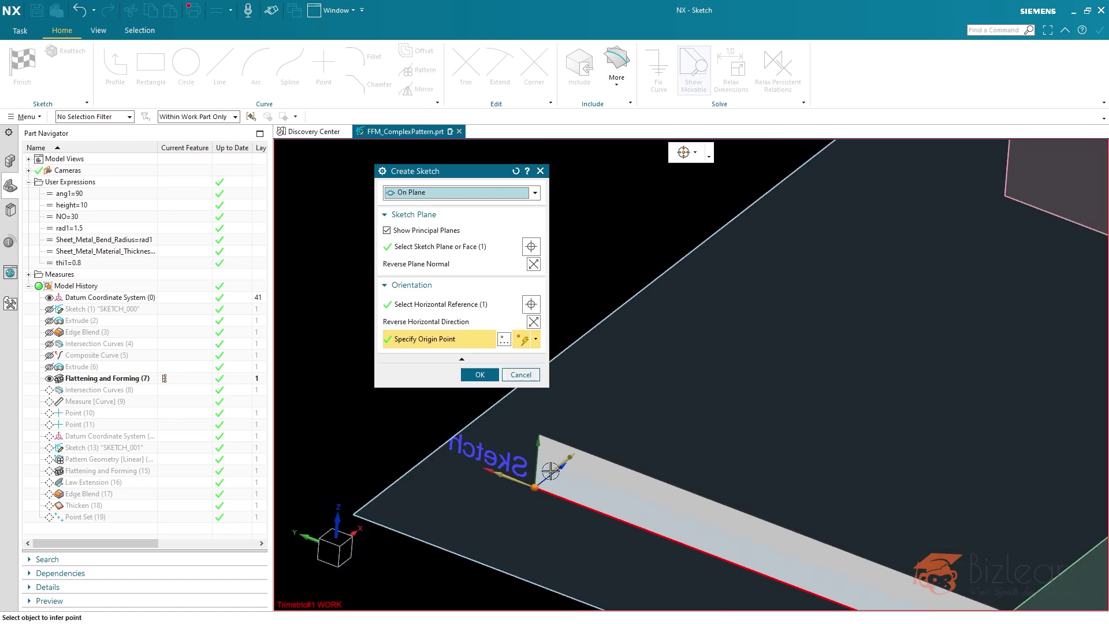
scroll(558, 474, up, 5)
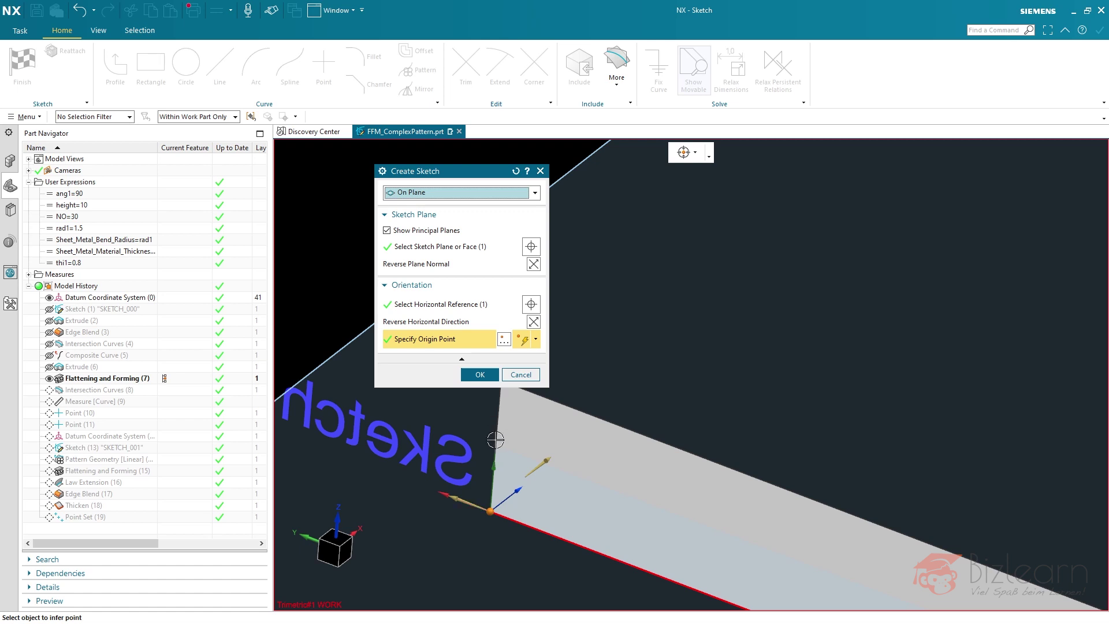
click(527, 375)
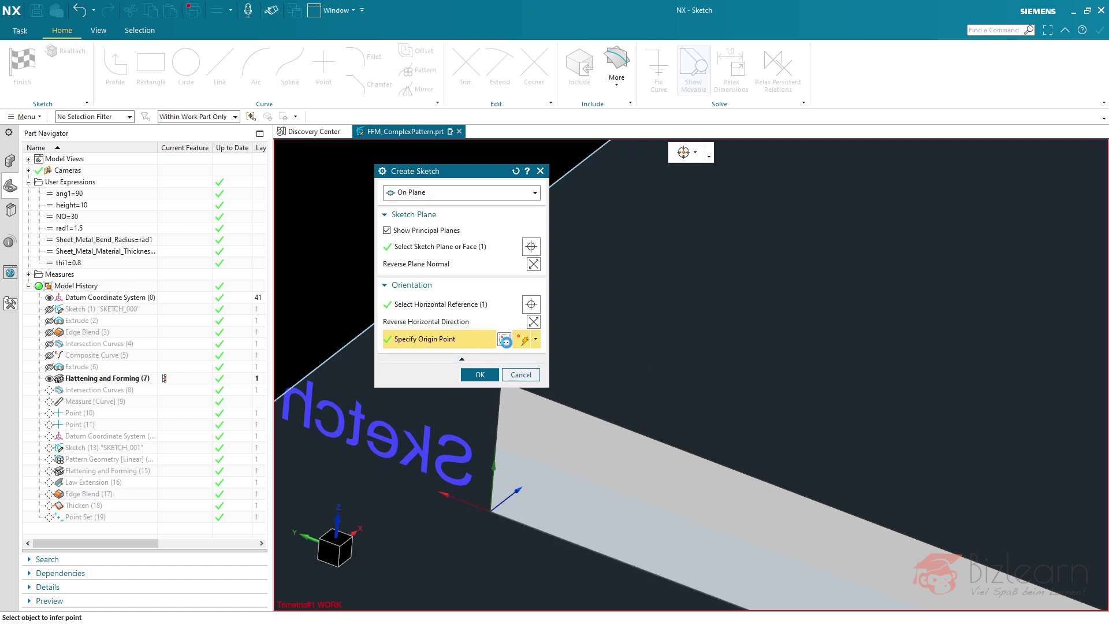
drag(460, 178, 358, 170)
click(359, 186)
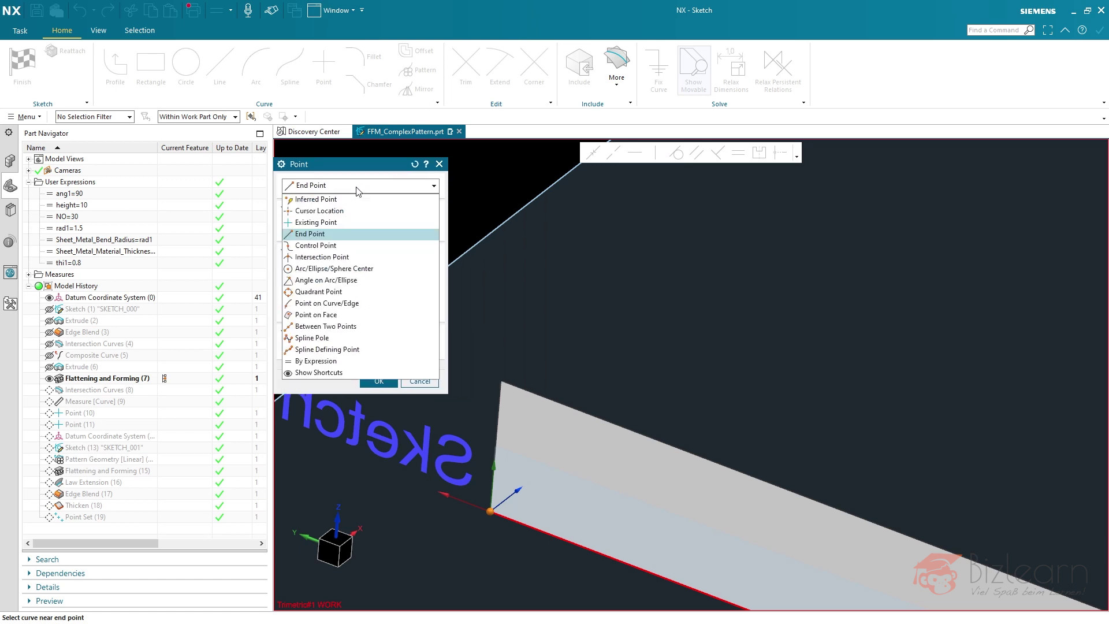
click(349, 327)
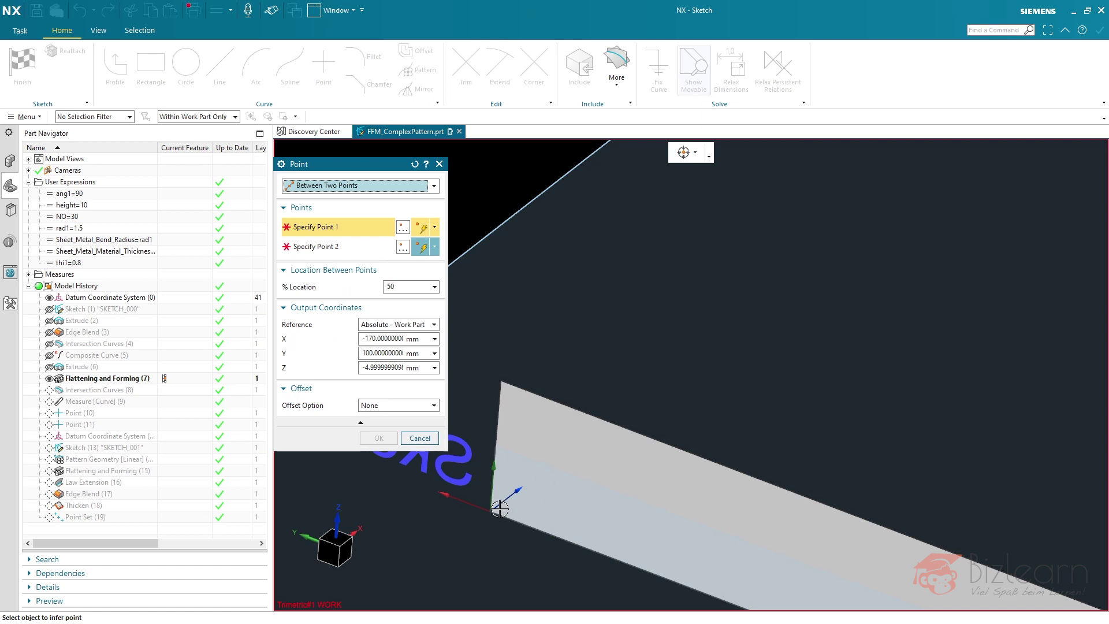
click(492, 509)
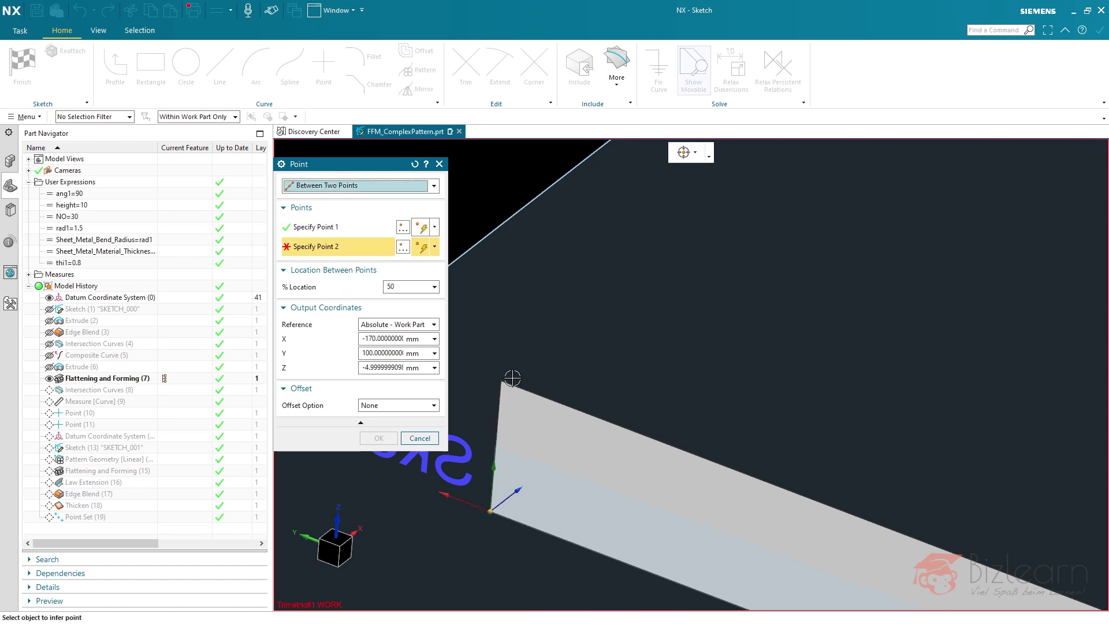
click(503, 381)
click(379, 438)
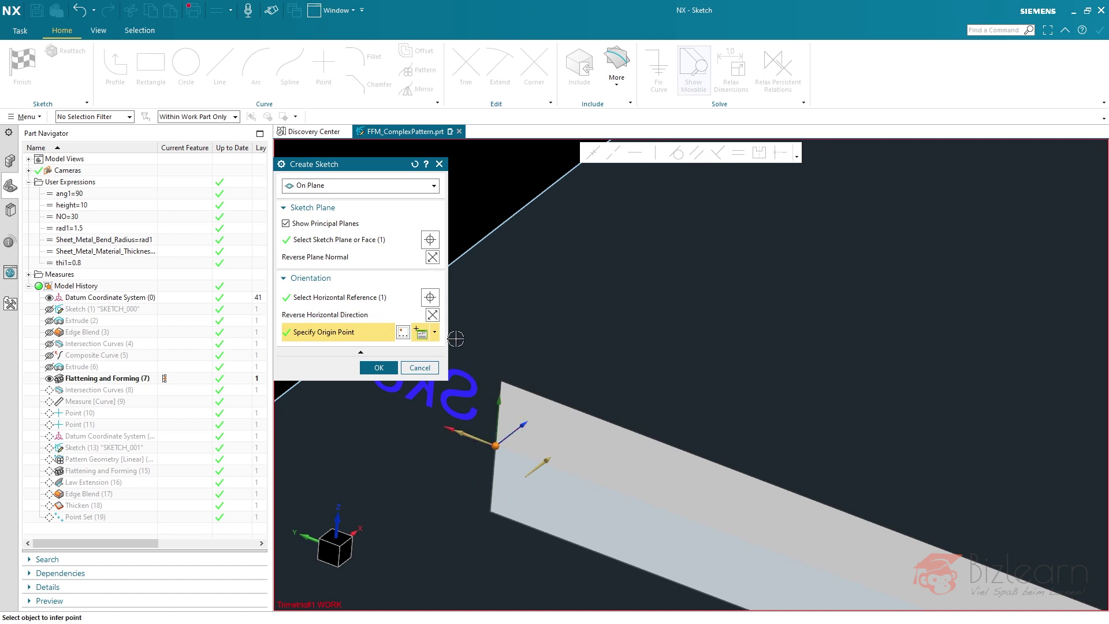
Reverse the new sketch's horizontal direction and plane normal, and cancel the sketch creation
click(433, 316)
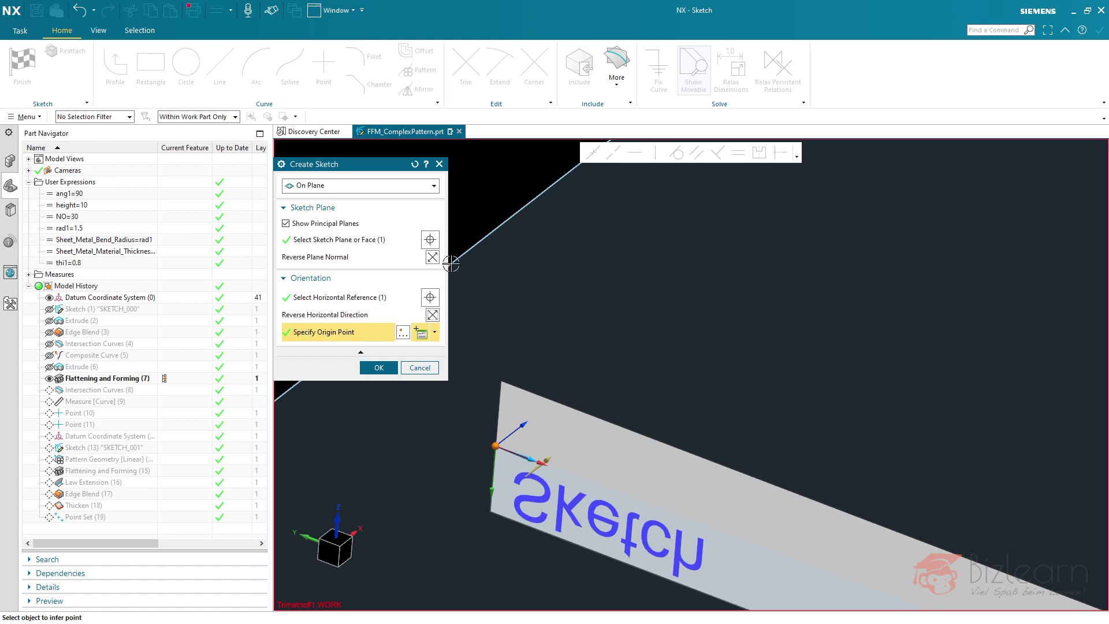
click(432, 257)
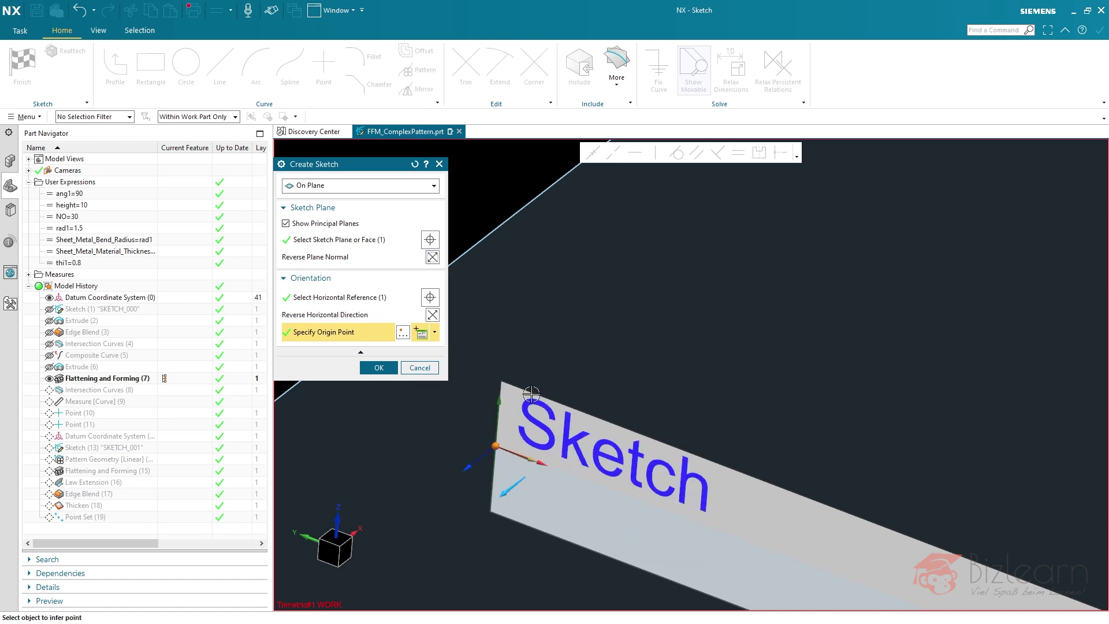
mouse_move(651, 488)
middle_down()
mouse_move(685, 464)
mouse_move(653, 474)
middle_up()
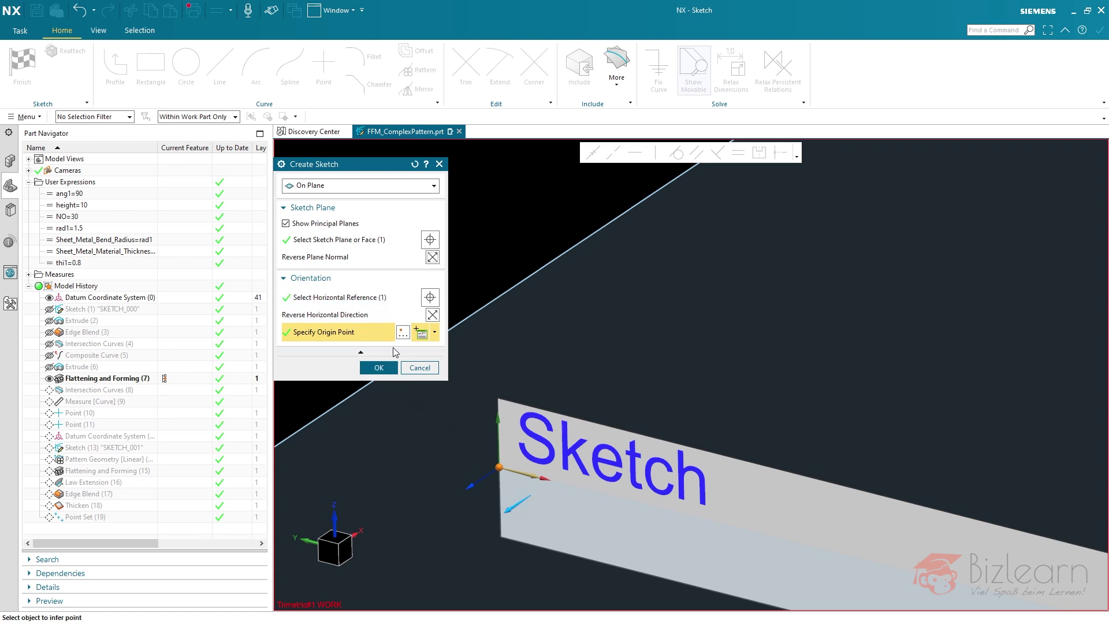
click(420, 368)
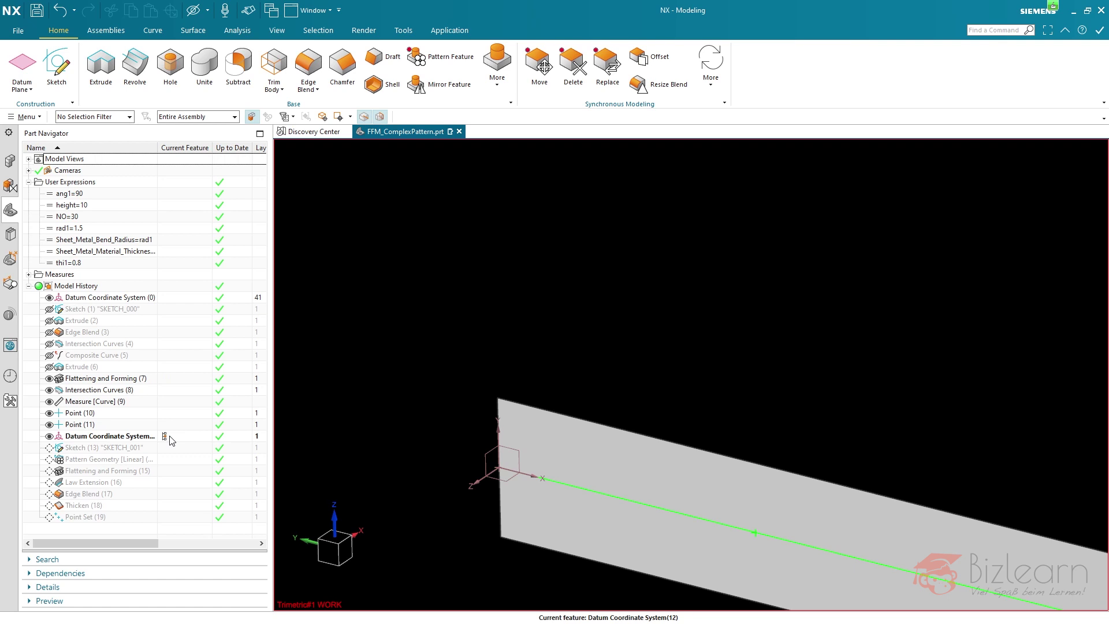
Examine the feature dependencies of Datum Coordinate System (12), Flattening and Forming (7) and Point (10) in the model history
click(147, 437)
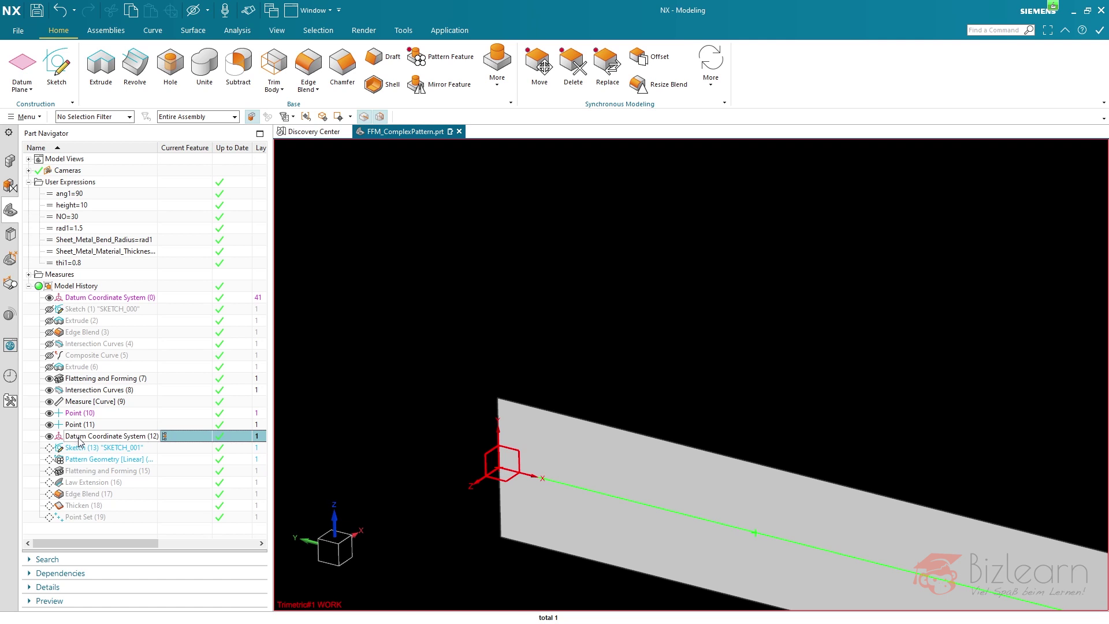
click(84, 380)
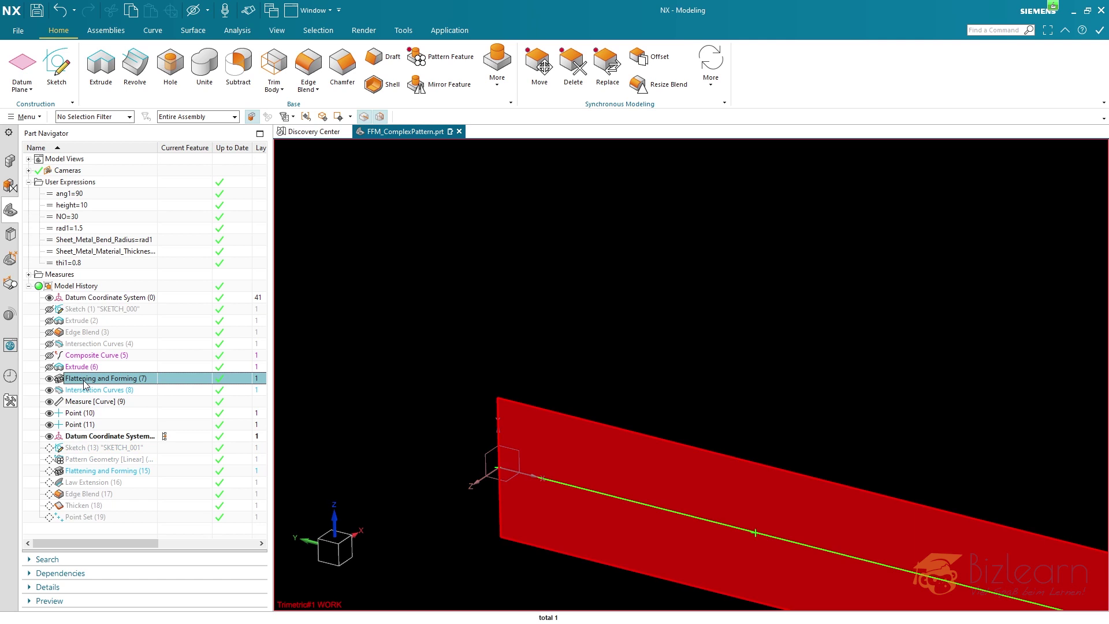
click(102, 439)
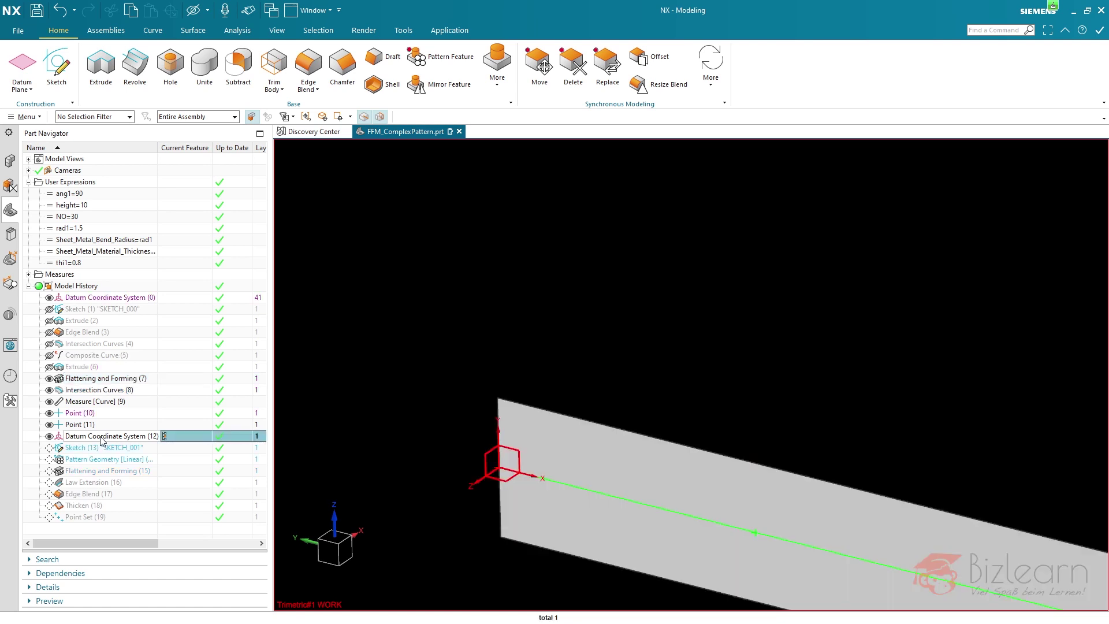
click(120, 380)
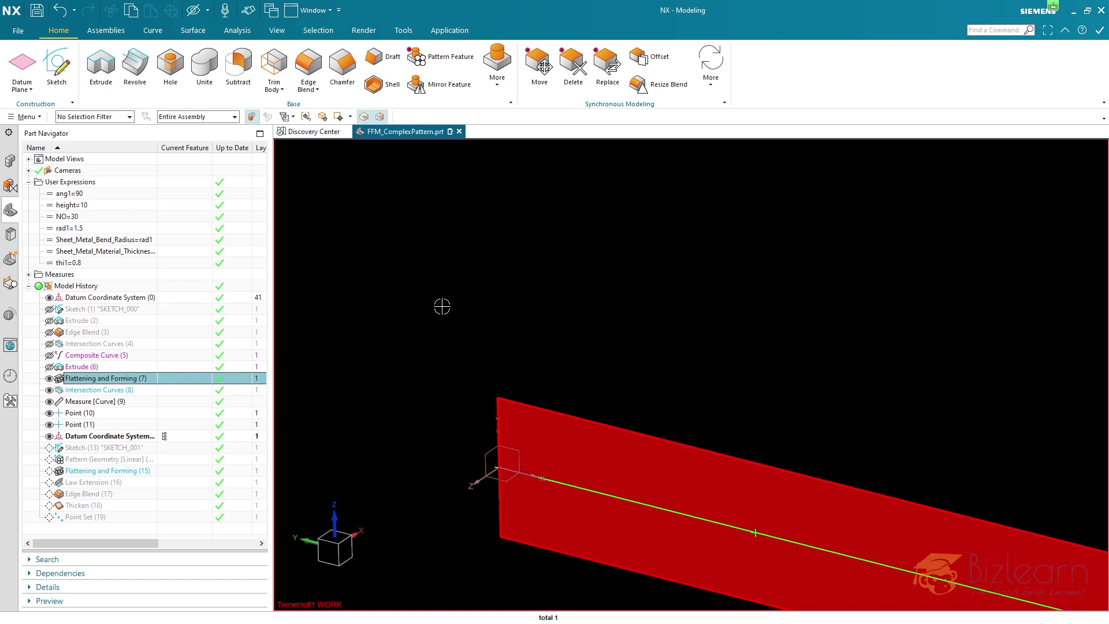
key(ctrl+f)
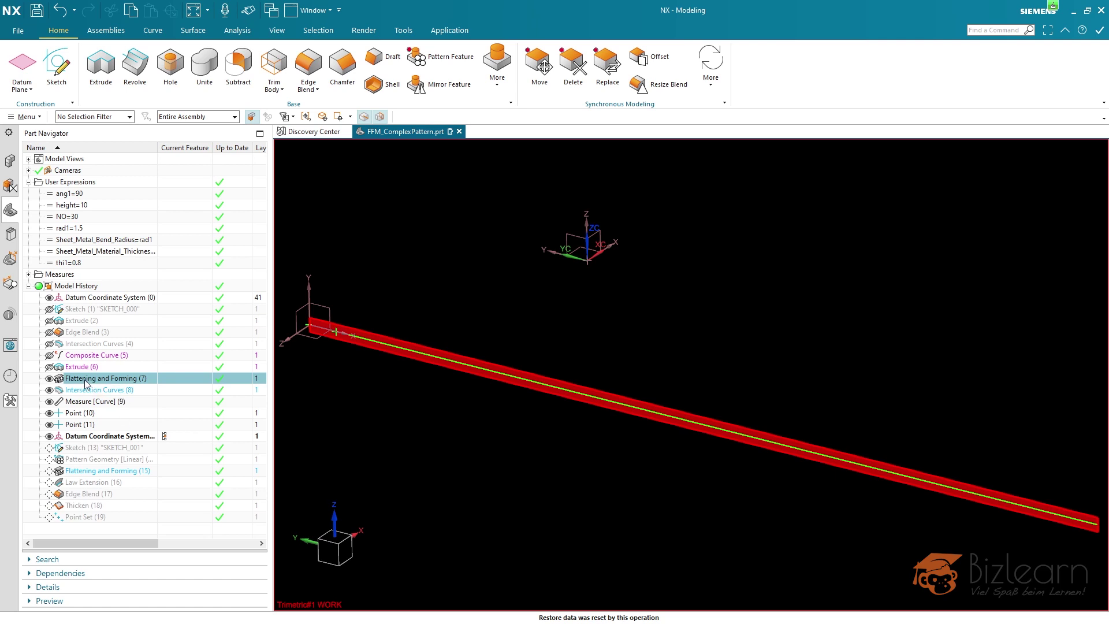
click(93, 437)
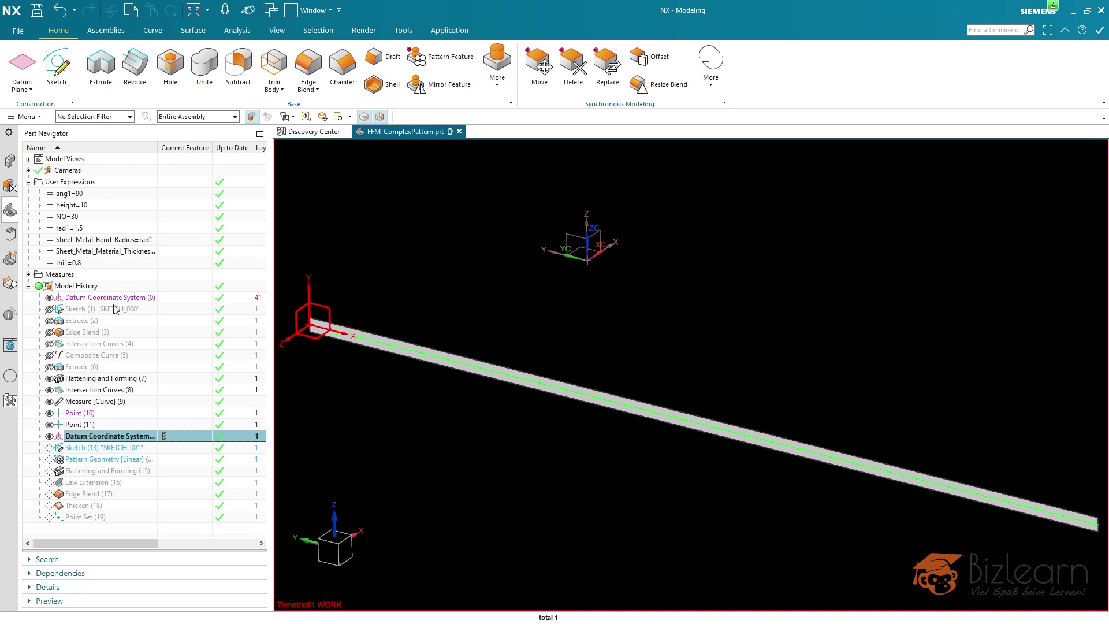
click(84, 413)
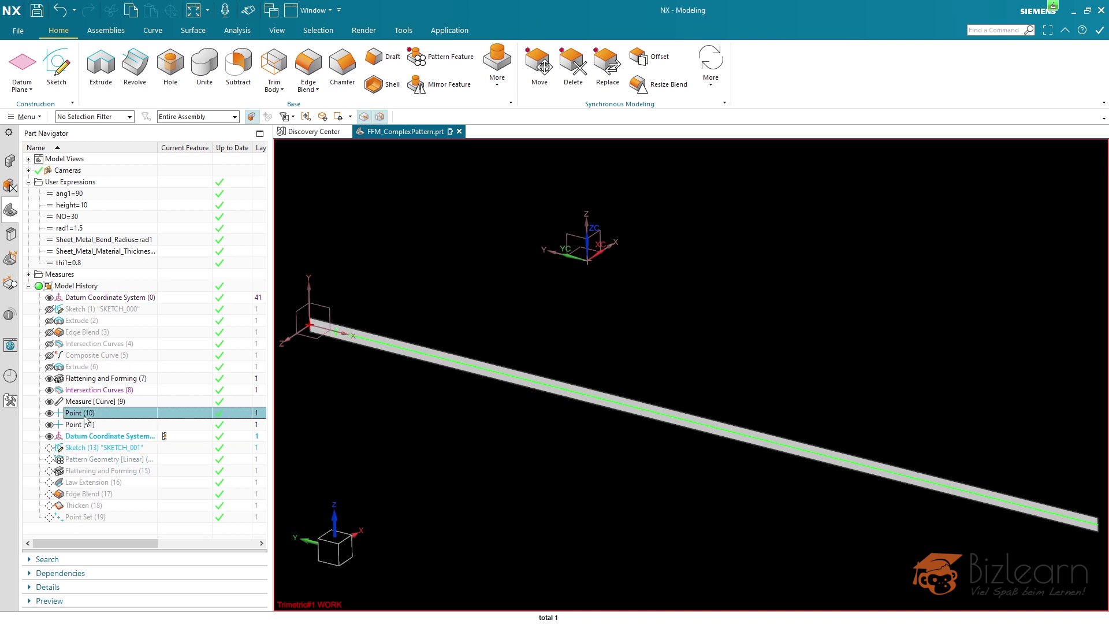
Show Composite Curve (5) and examine its dependencies alongside those of Intersection Curves (8) and Point (10)
click(95, 391)
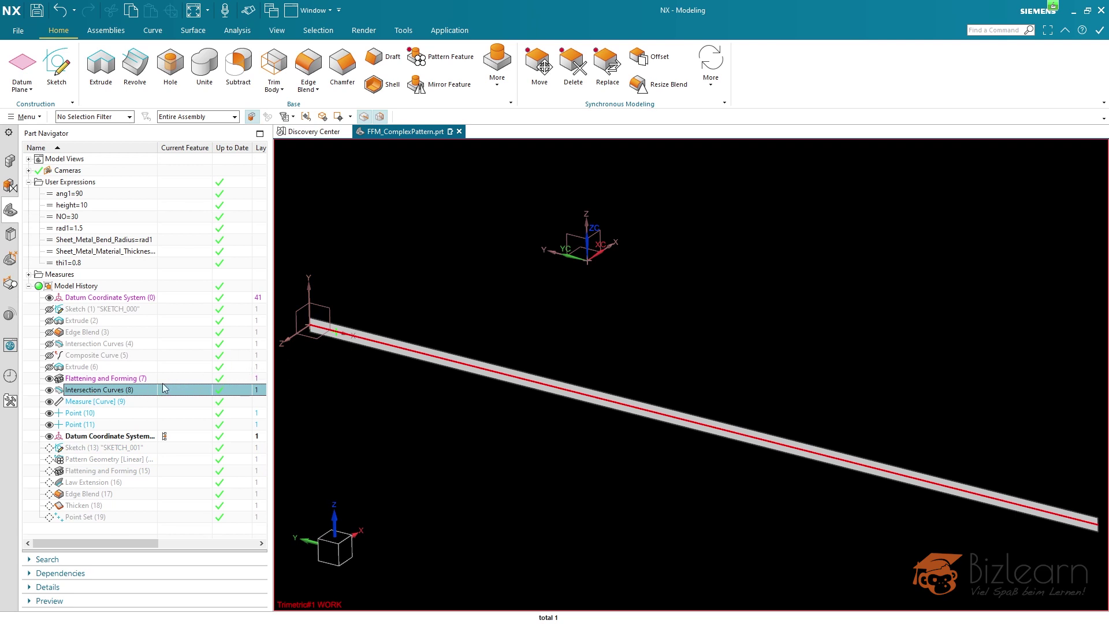
click(98, 413)
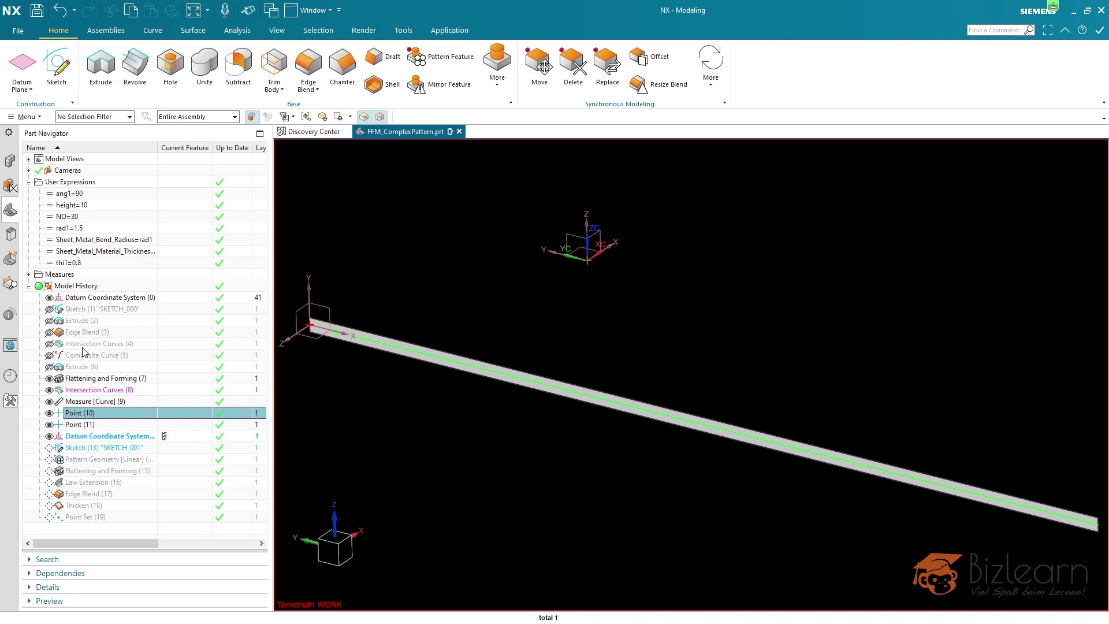
click(51, 356)
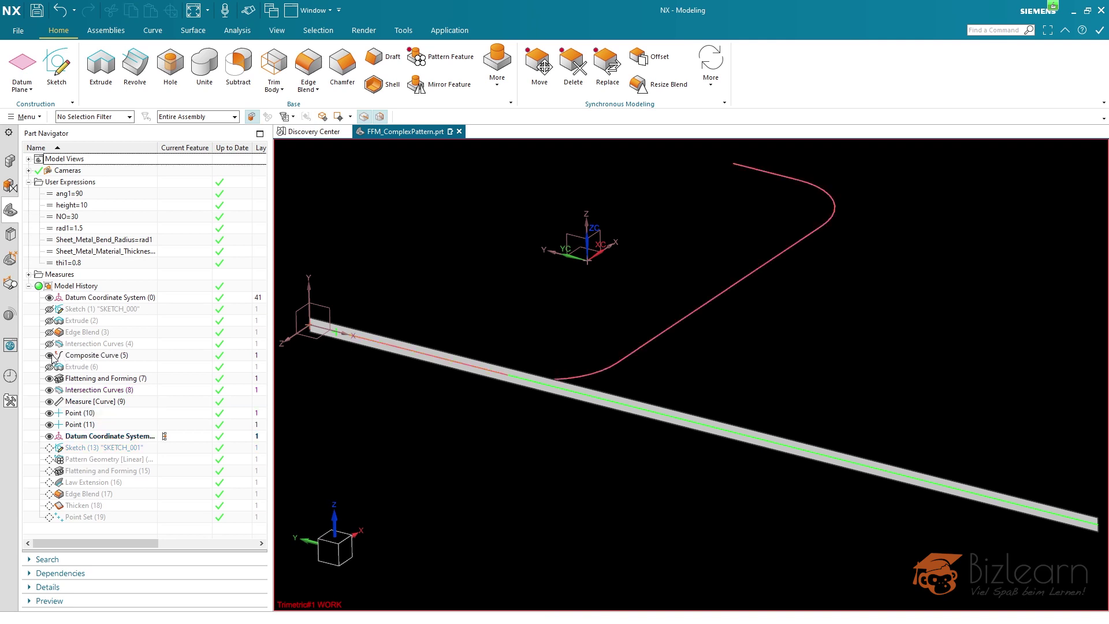
click(68, 355)
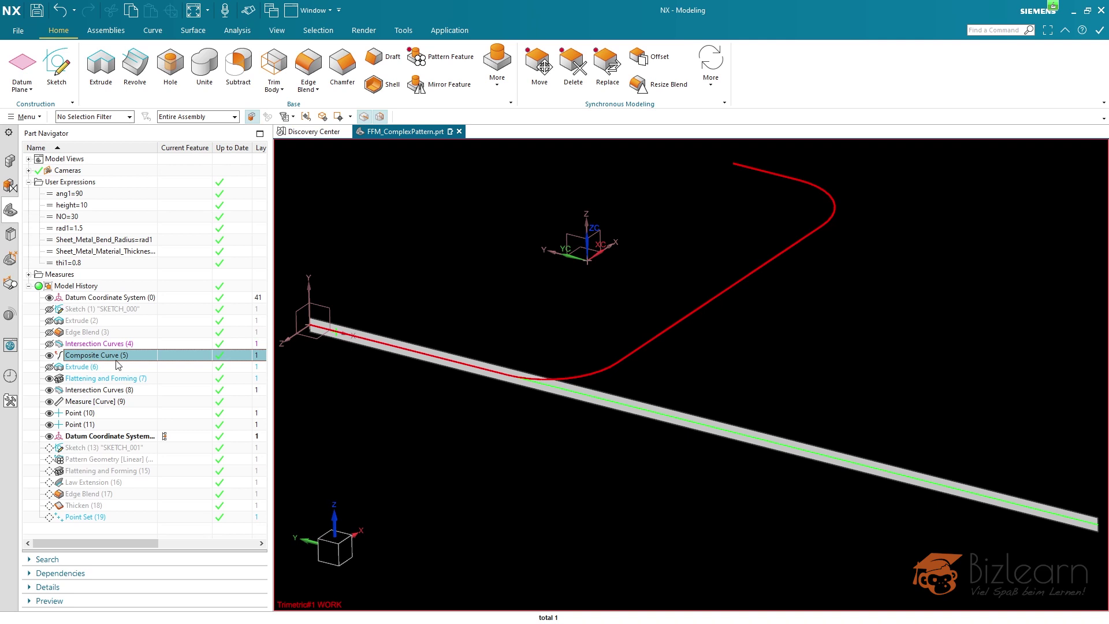
click(90, 414)
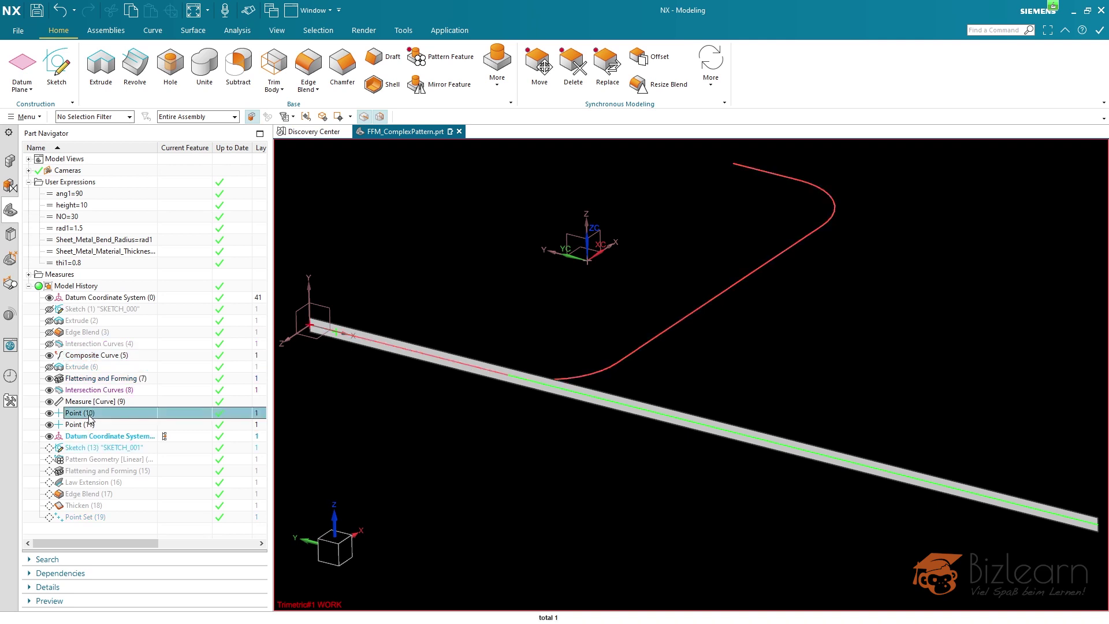
click(85, 358)
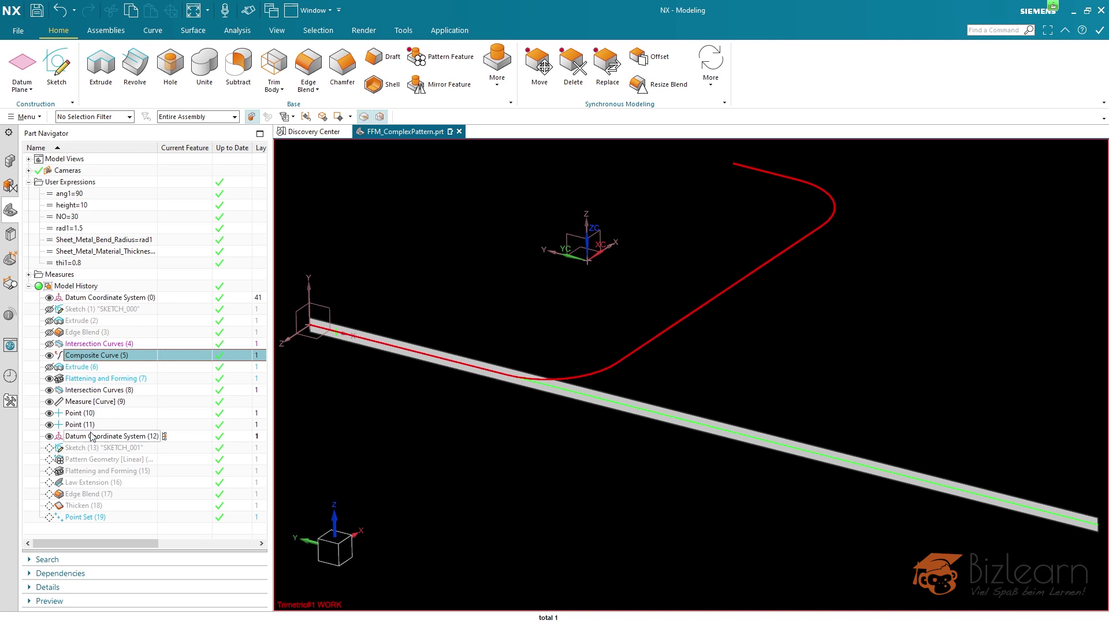
Review the origin, X-axis and Y-axis definitions of Datum Coordinate System (12) and the dependencies of Flattening and Forming (7)
click(91, 437)
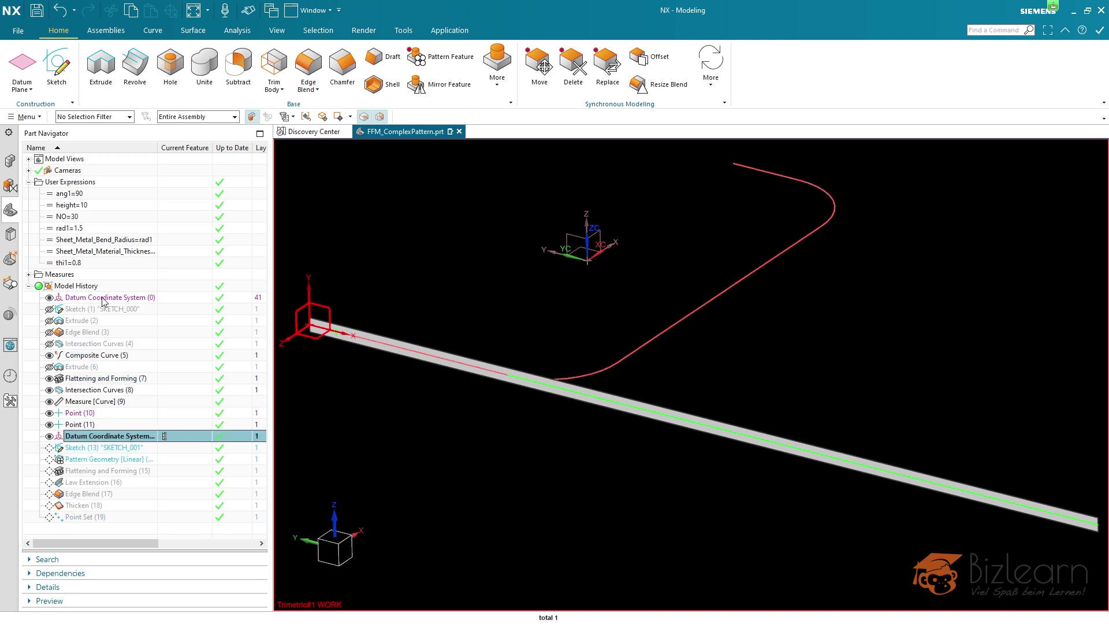
double_click(152, 437)
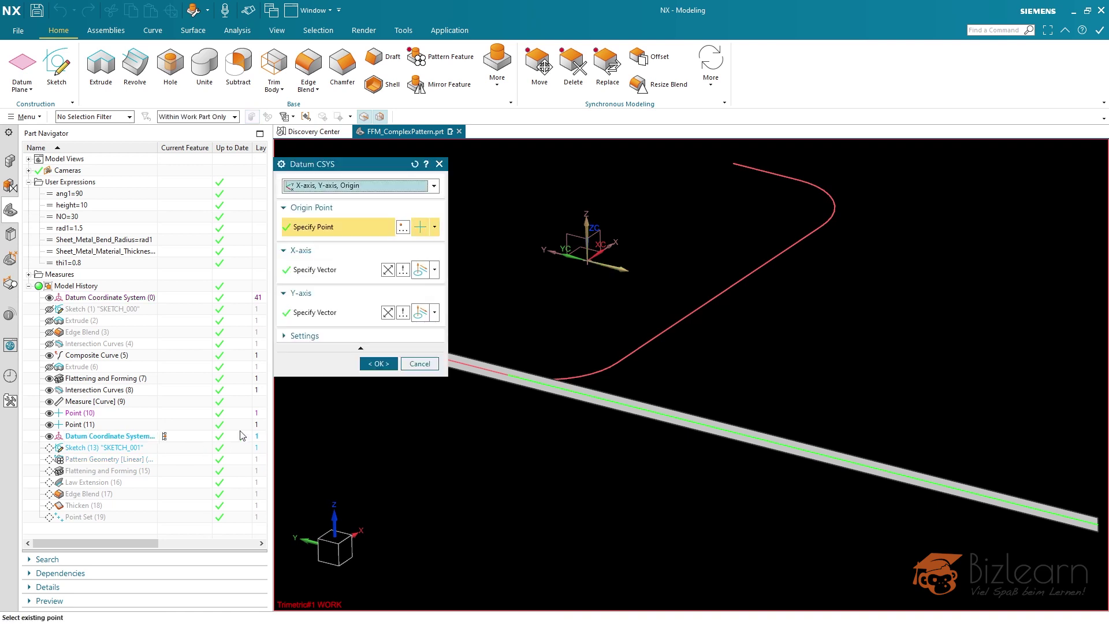
click(326, 280)
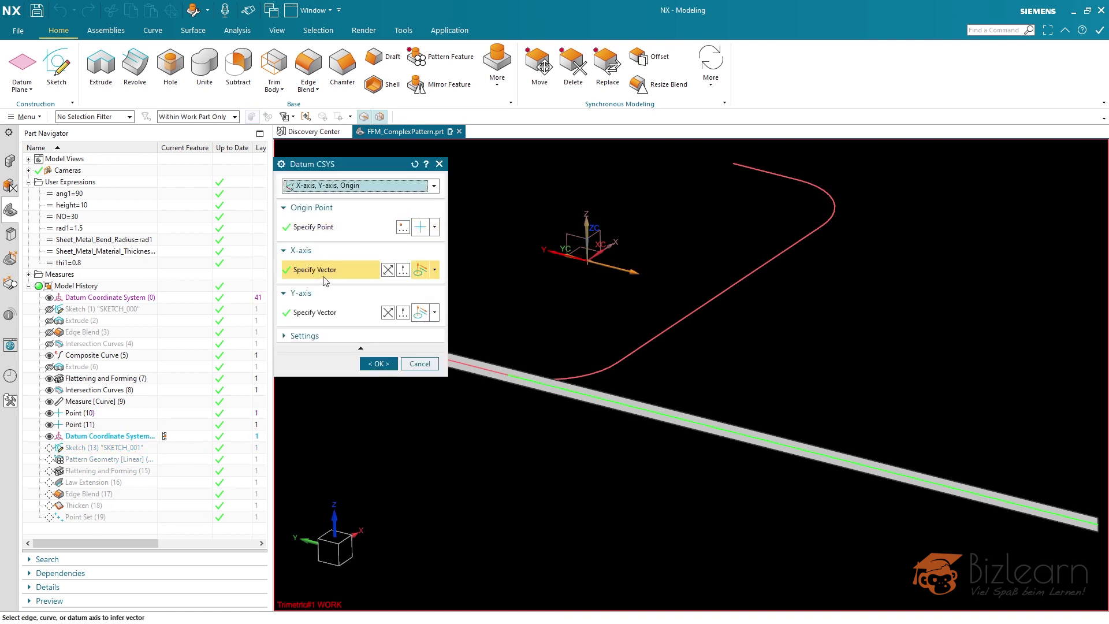
click(327, 309)
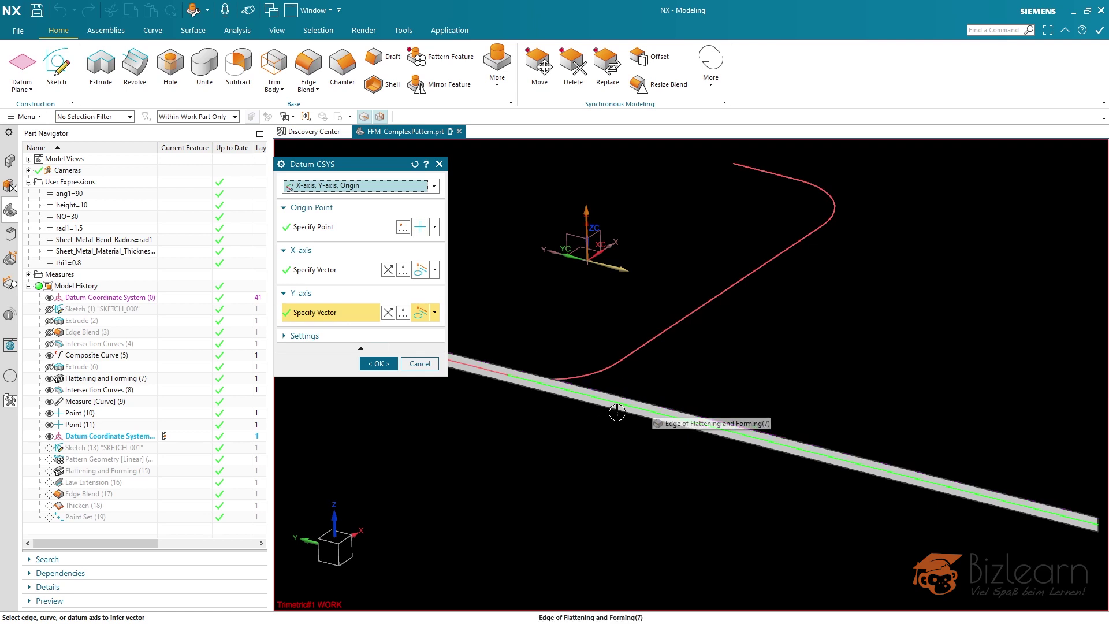
click(379, 364)
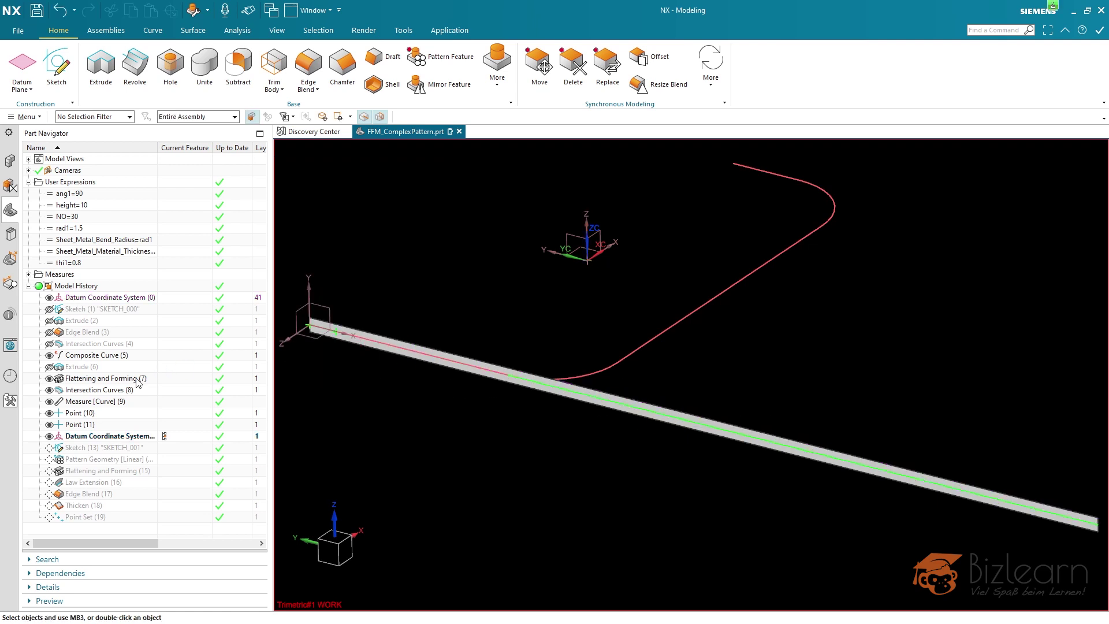
click(126, 380)
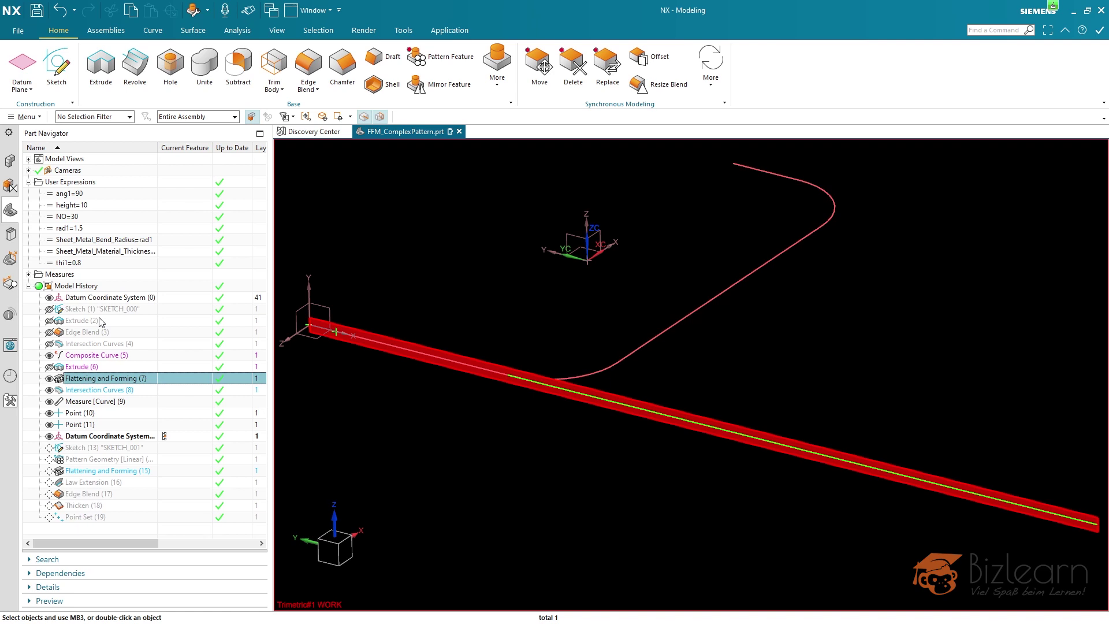
Make Thicken (18) the current feature and inspect the zigzag sheet pattern along the curve
double_click(167, 507)
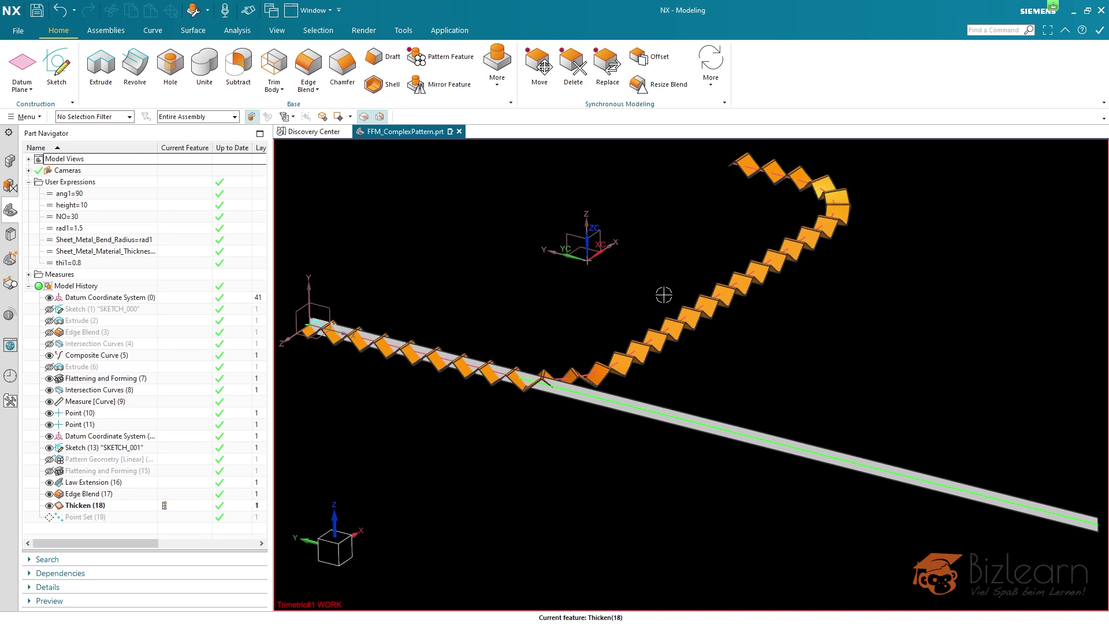
scroll(650, 317, down, 5)
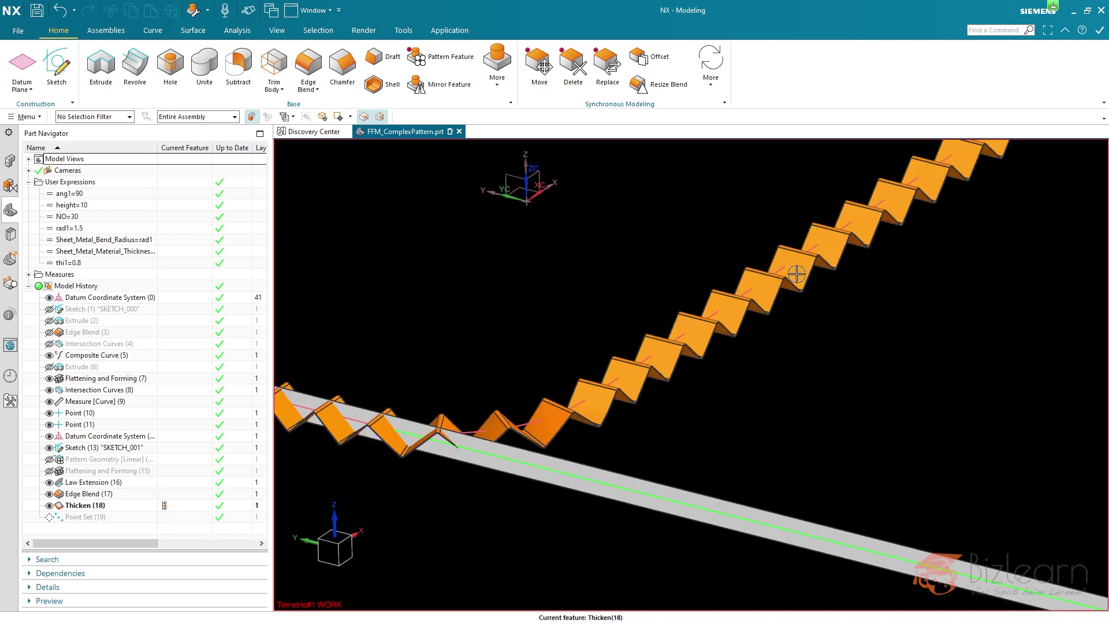
scroll(740, 457, up, 1)
key(ctrl+f)
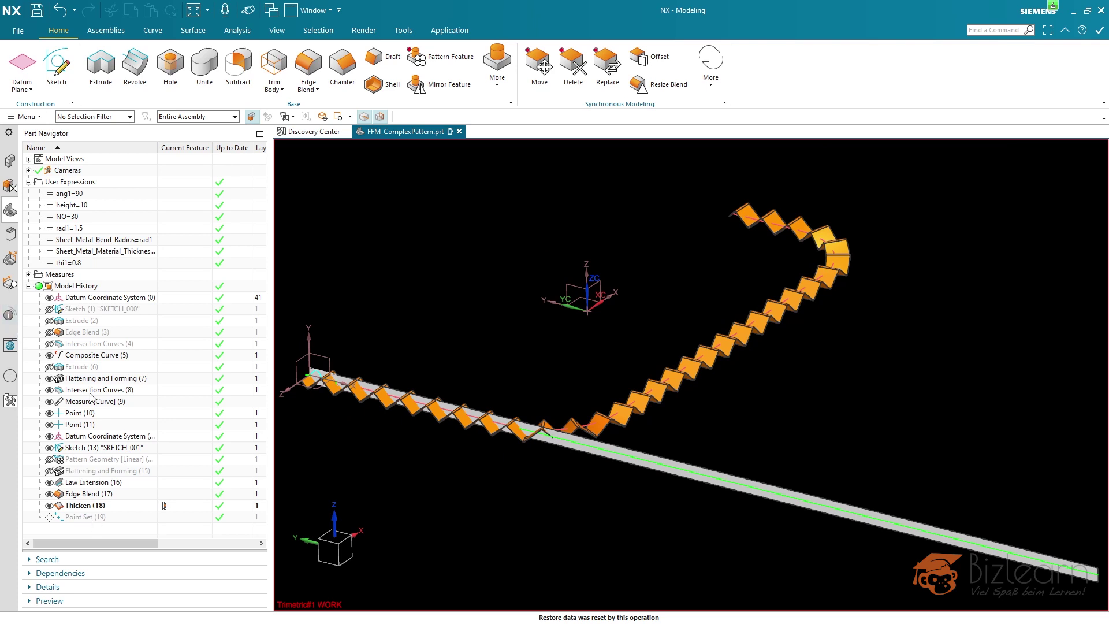
In Sketch (1) "SKETCH_000", draw a downward-bulging three-point arc between the lower ends of the two vertical lines, and finish the sketch
click(90, 310)
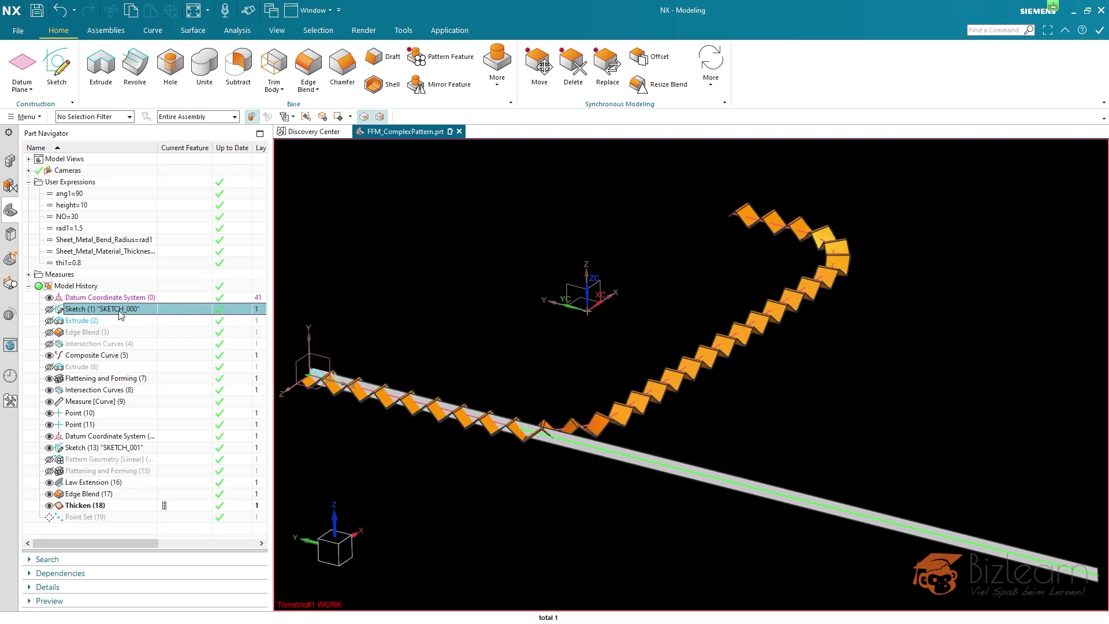
double_click(104, 309)
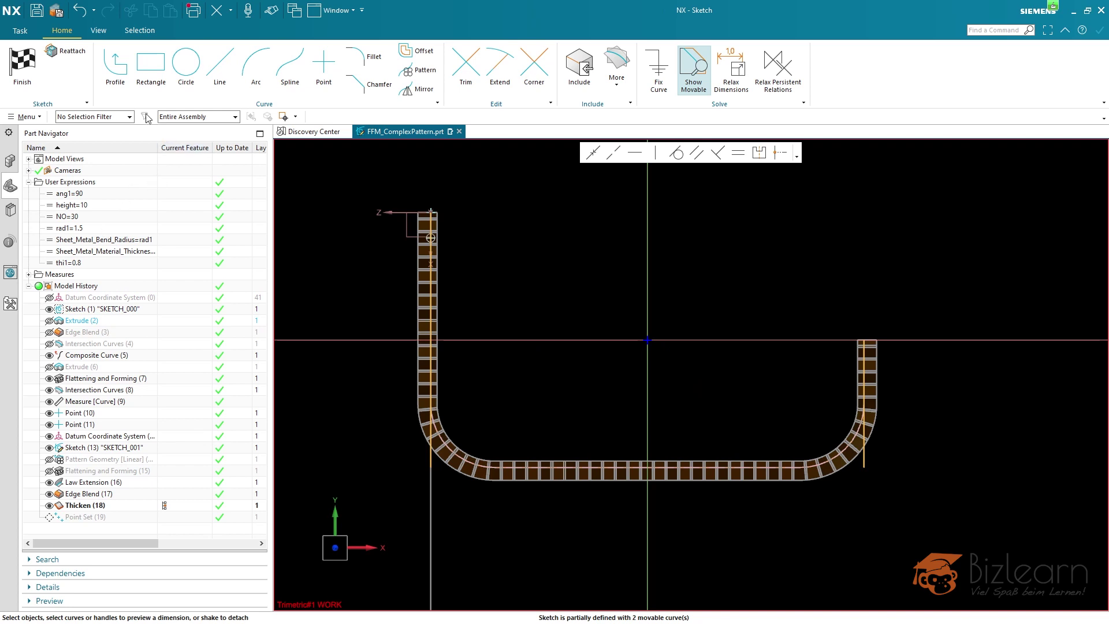
click(255, 67)
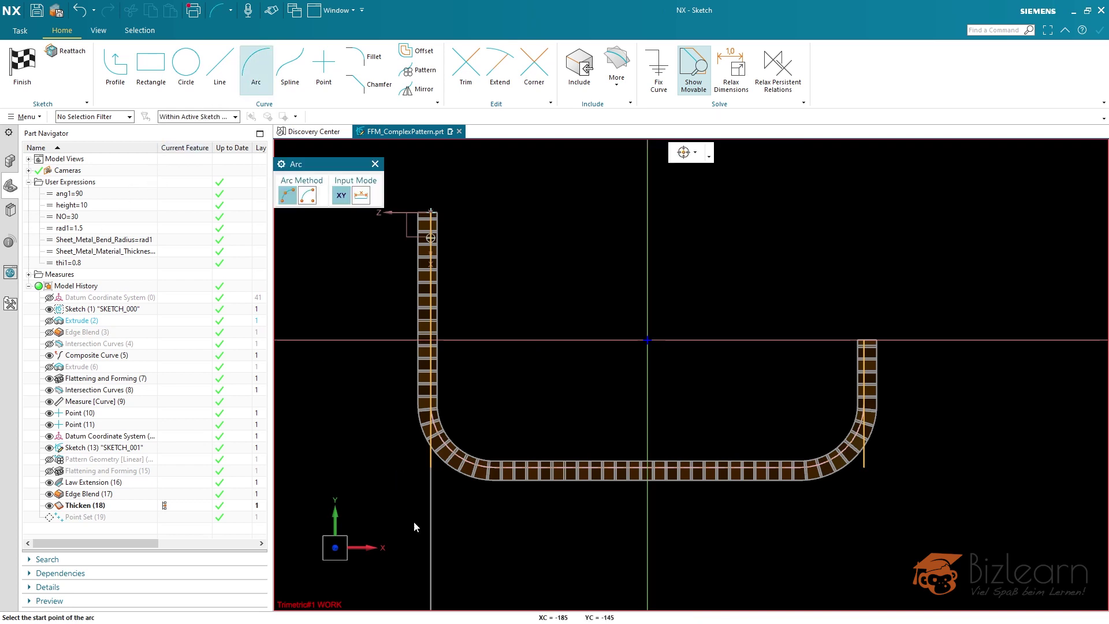
click(430, 466)
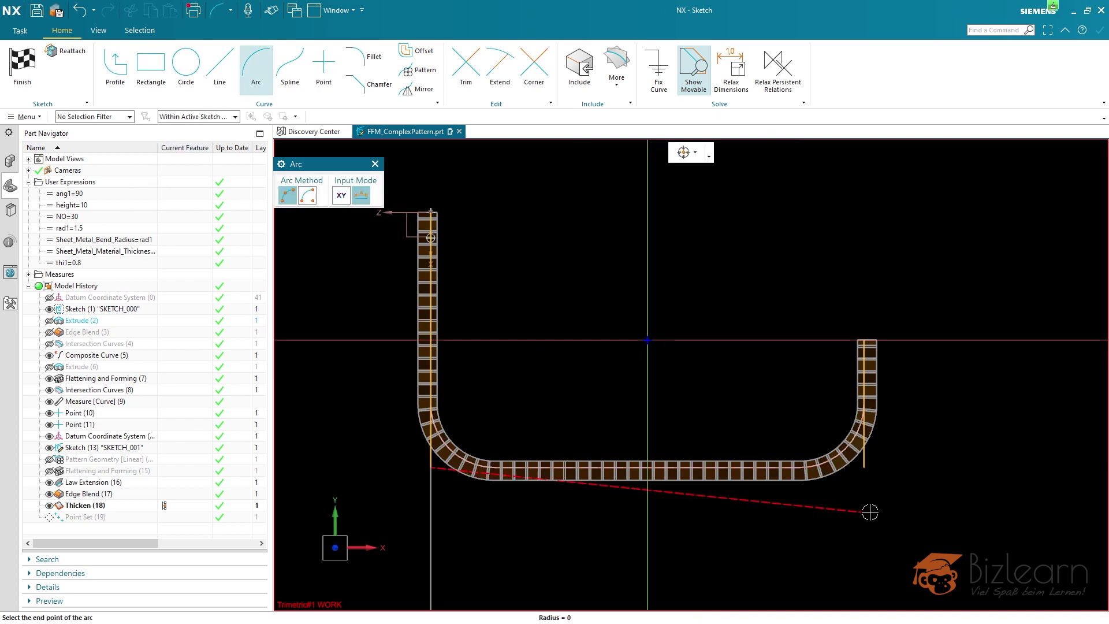
click(864, 467)
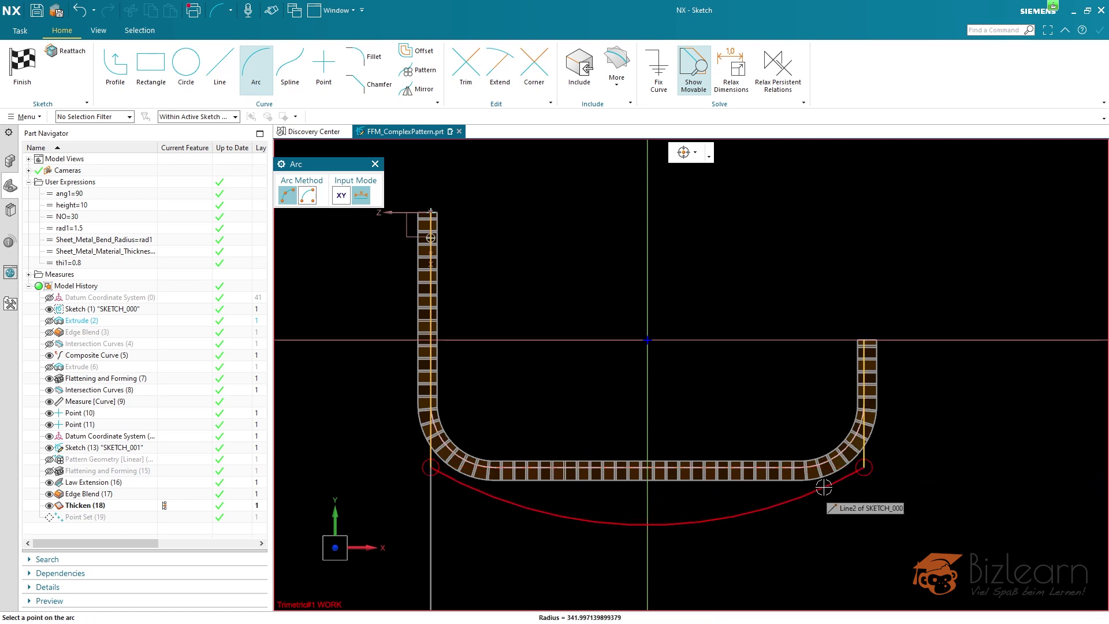
right_click(745, 259)
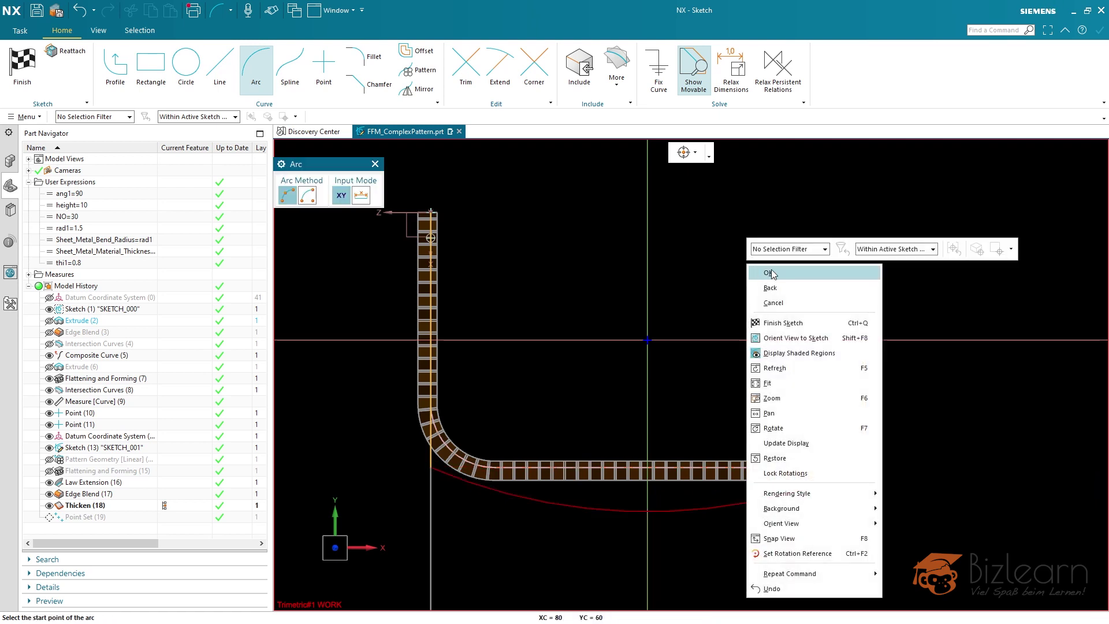
click(788, 322)
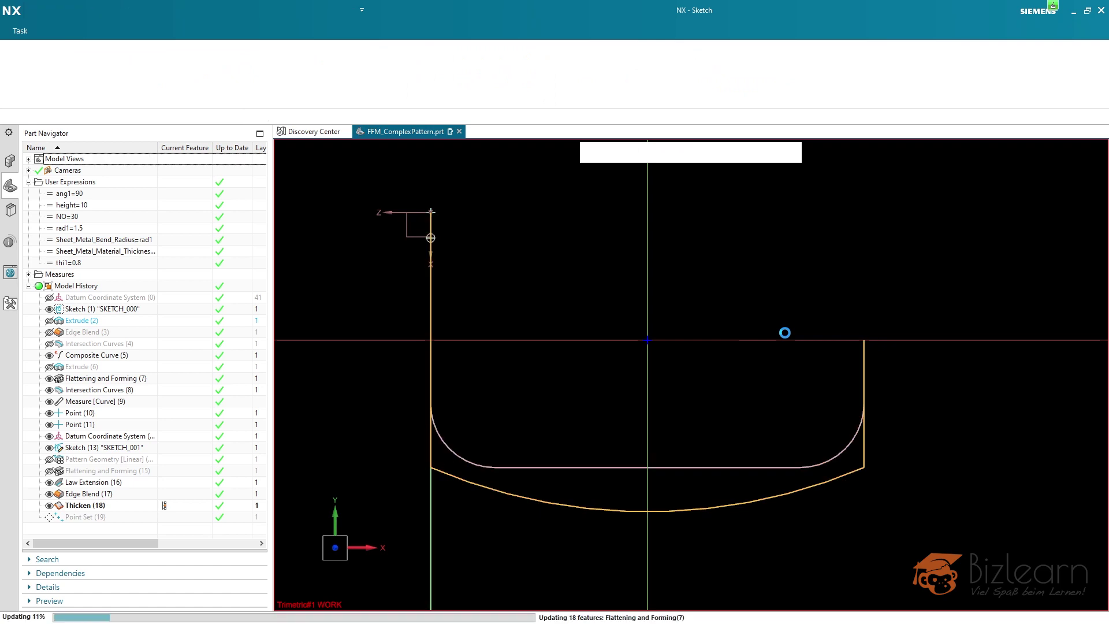